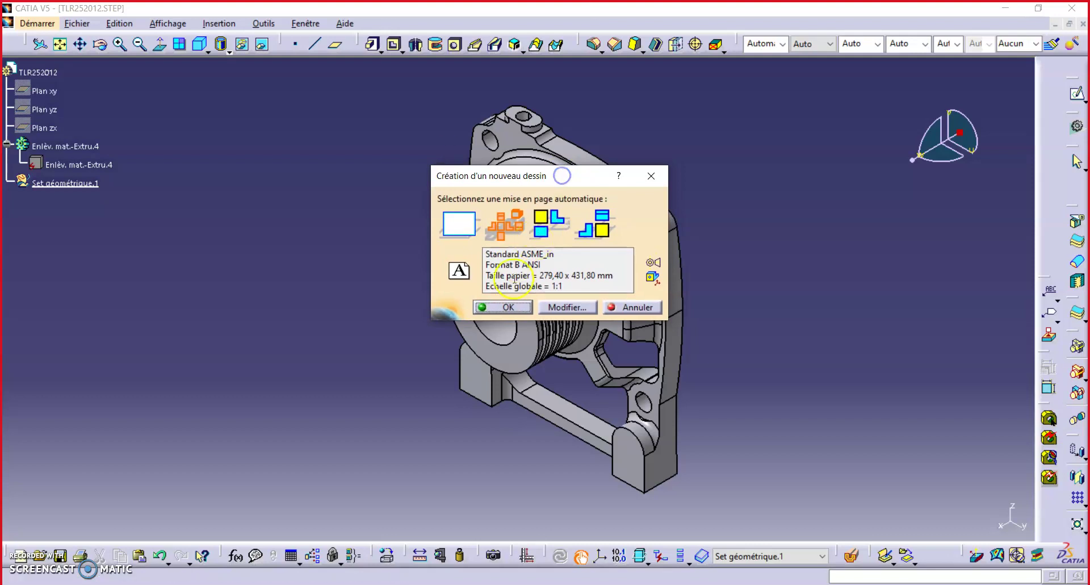
- Compare the automatic layouts for the new drawing and choose the empty sheet (Feuille vide)
{"action": "left_click", "coordinate": [465, 230]}
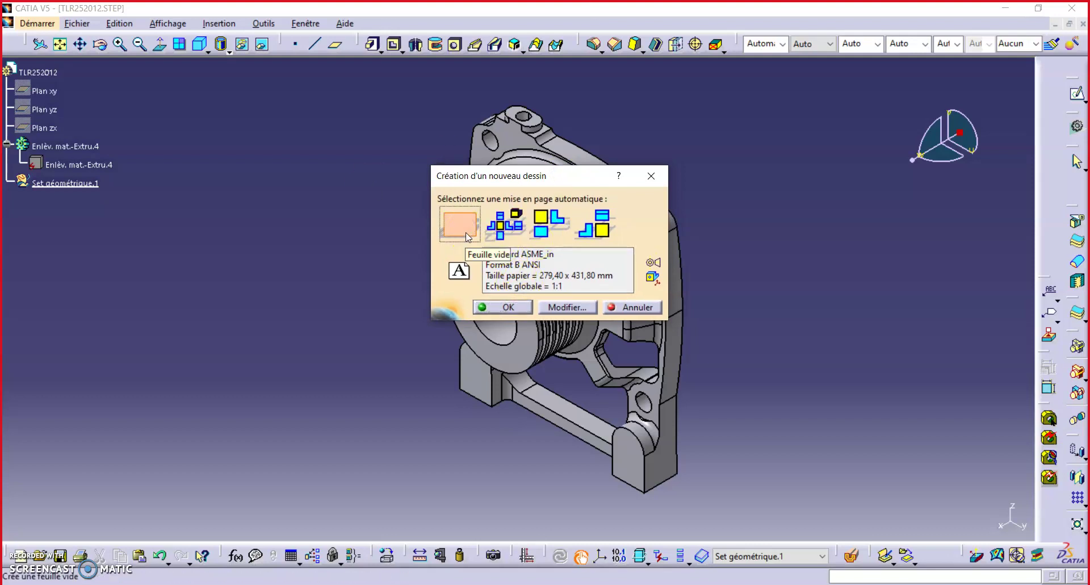
{"action": "left_click", "coordinate": [502, 230]}
{"action": "left_click", "coordinate": [558, 226]}
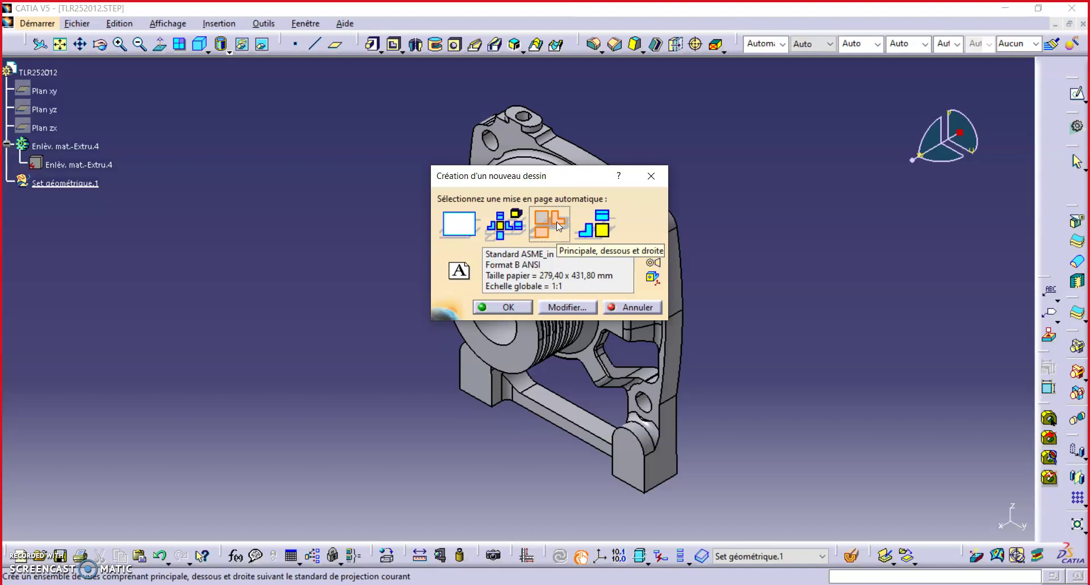
{"action": "left_click", "coordinate": [607, 226]}
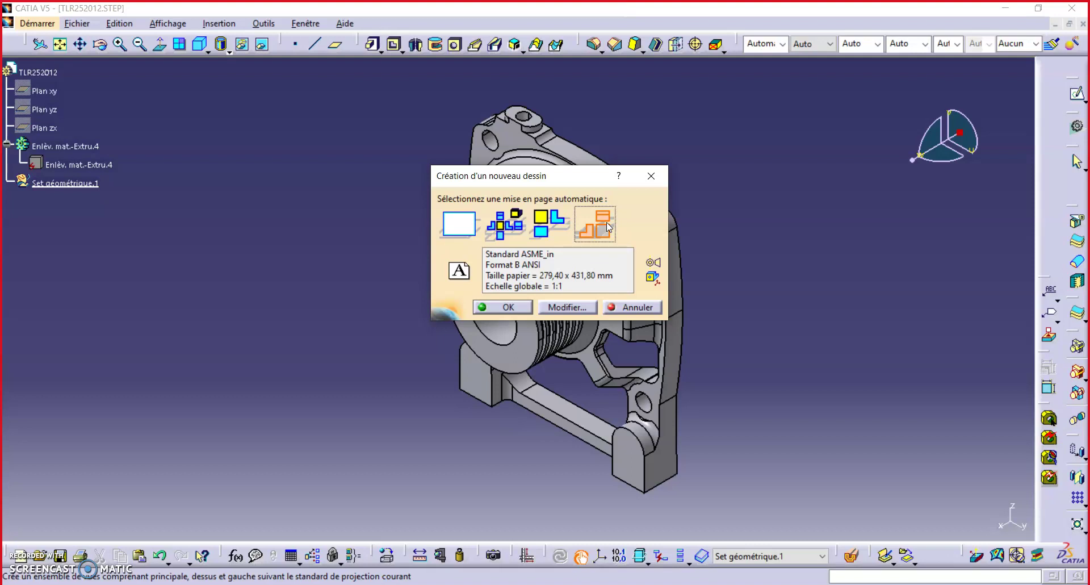
{"action": "left_click", "coordinate": [472, 230]}
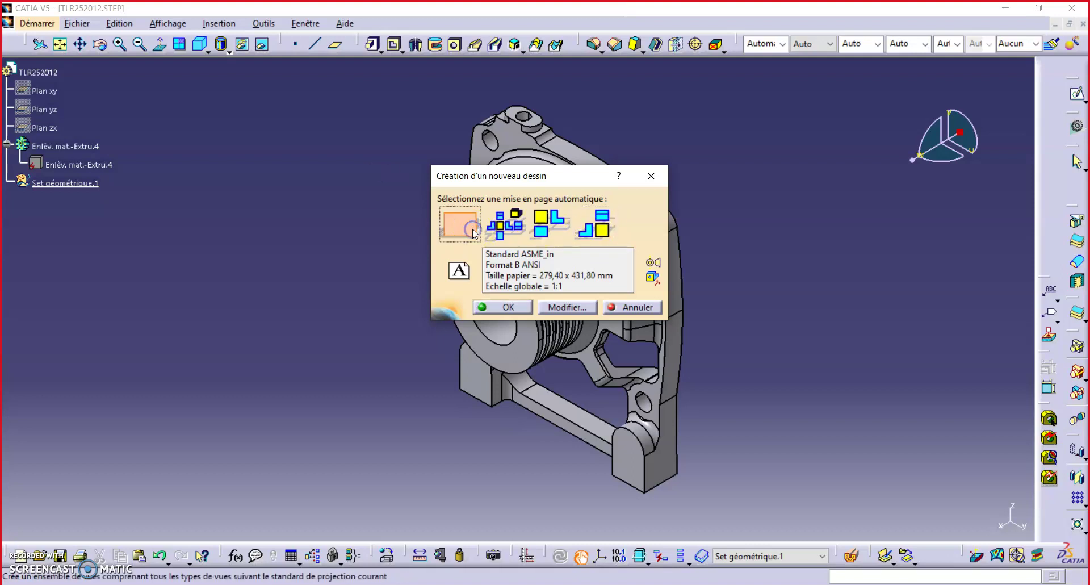
{"action": "left_click", "coordinate": [525, 264]}
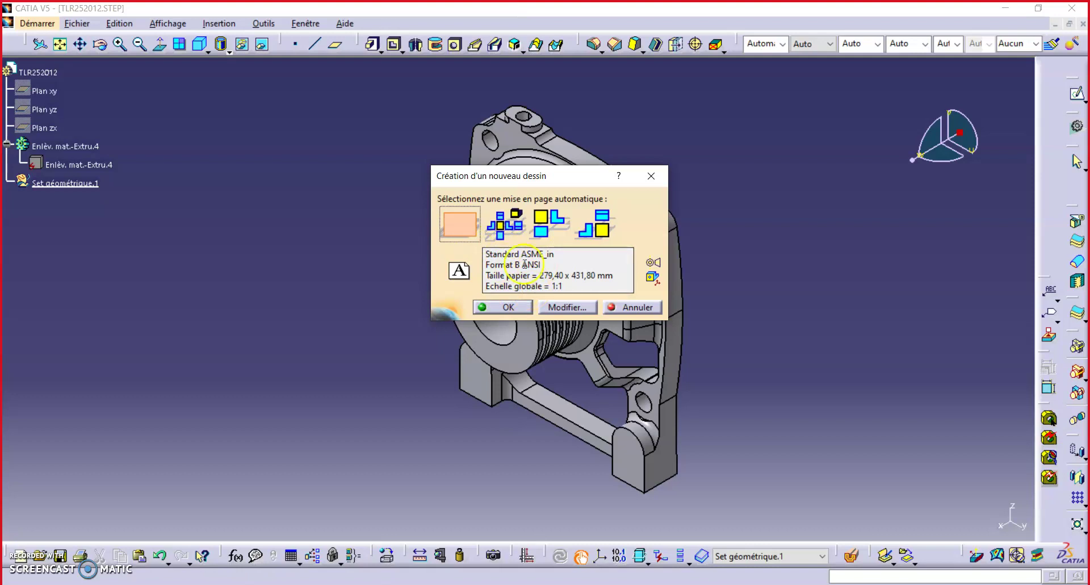
- Set the new drawing's standard to ASME and its sheet style to B ANSI, and create the drawing
{"action": "left_click", "coordinate": [567, 307]}
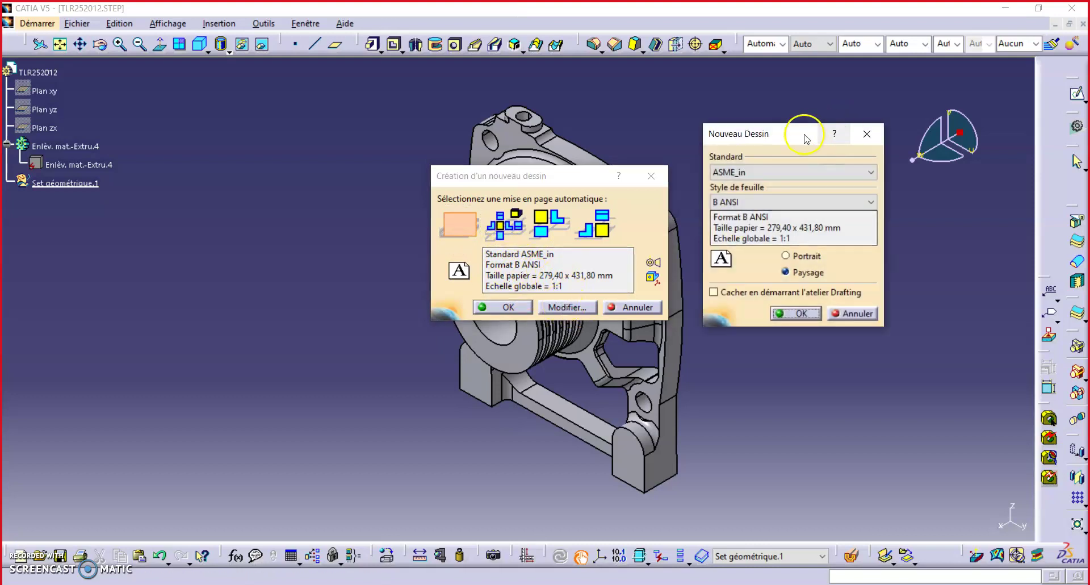
{"action": "left_click_drag", "start_coordinate": [790, 137], "coordinate": [771, 124]}
{"action": "left_click", "coordinate": [850, 159]}
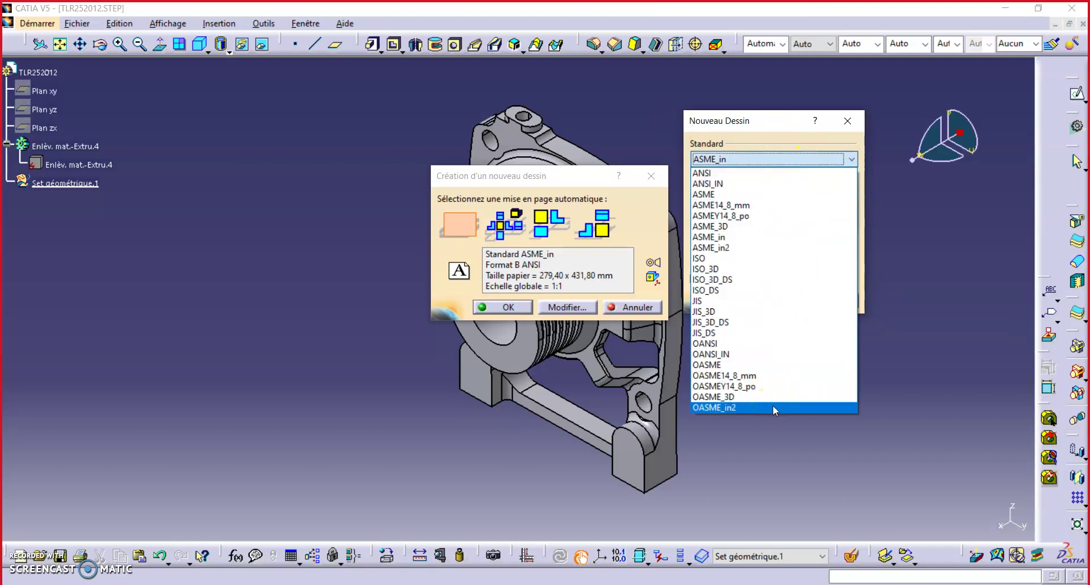
{"action": "left_click", "coordinate": [780, 195]}
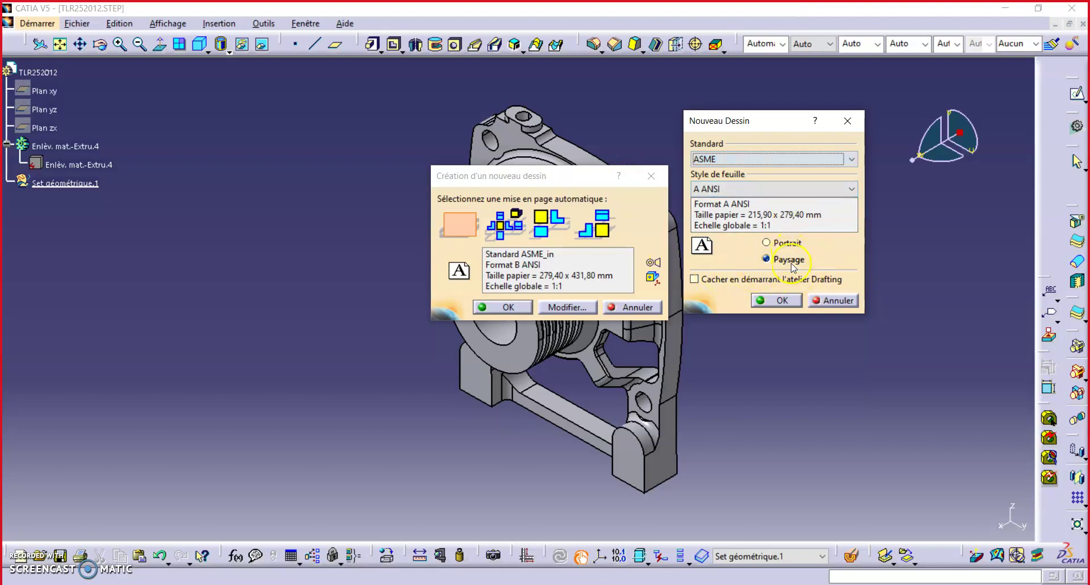
{"action": "left_click", "coordinate": [852, 189]}
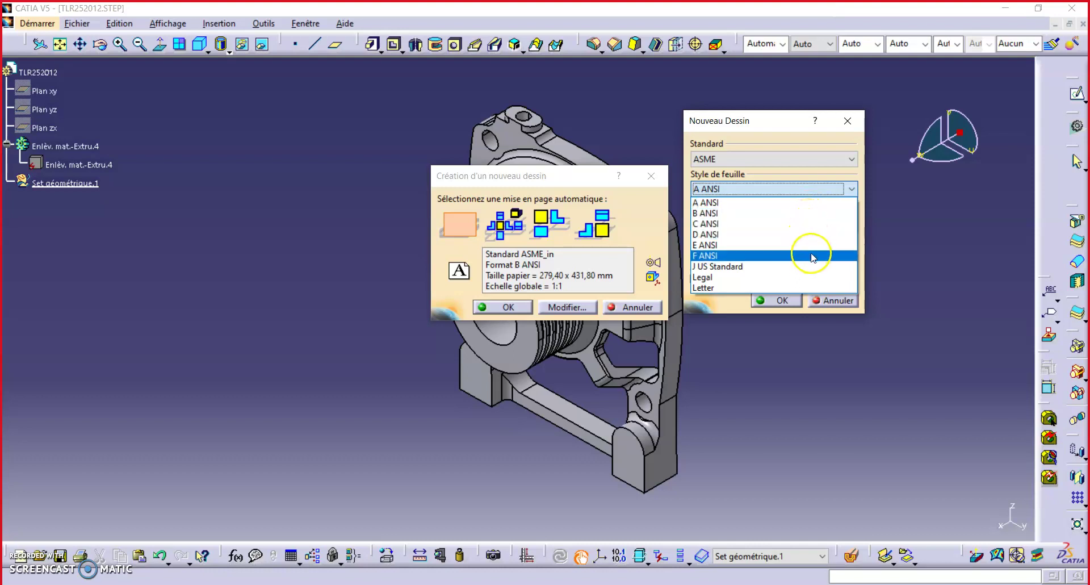
{"action": "left_click", "coordinate": [812, 214]}
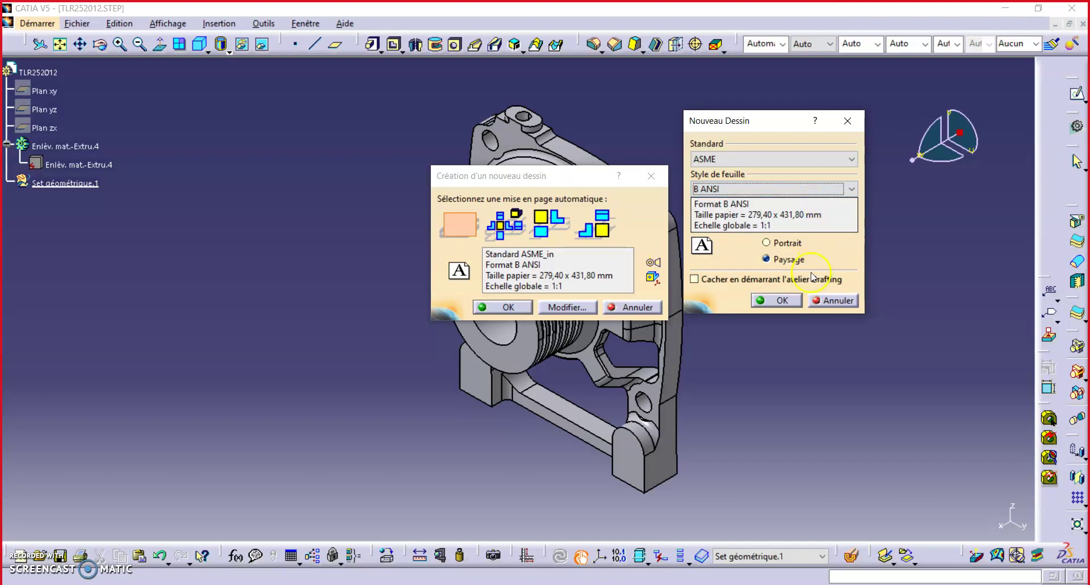
{"action": "left_click", "coordinate": [785, 302]}
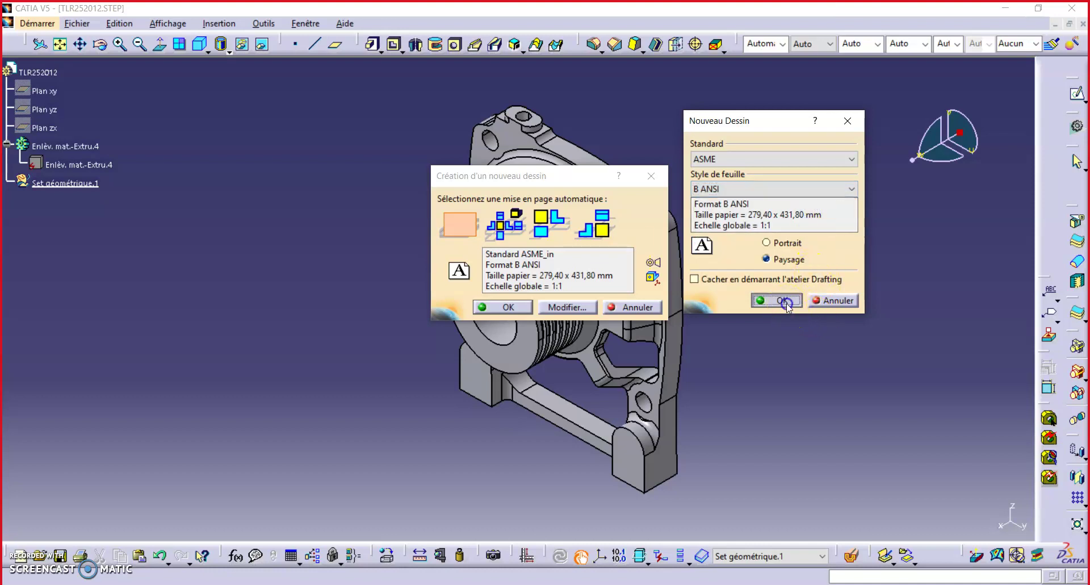
{"action": "left_click", "coordinate": [514, 306]}
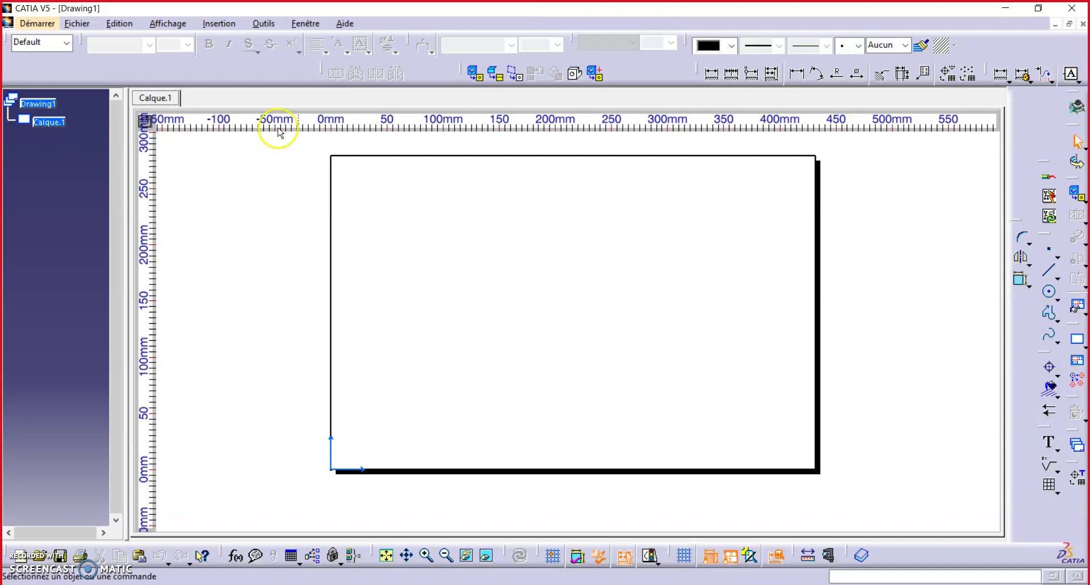
- Switch the drawing sheet to its background (Fond de calque) for editing the frame and title block
{"action": "left_click", "coordinate": [116, 23]}
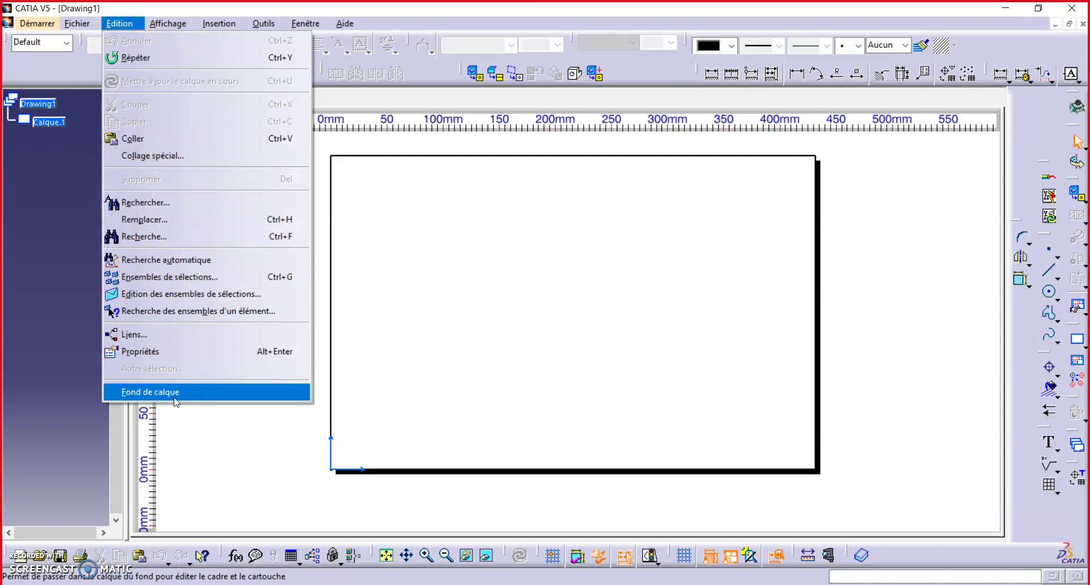
{"action": "left_click", "coordinate": [175, 399]}
{"action": "left_click", "coordinate": [175, 392]}
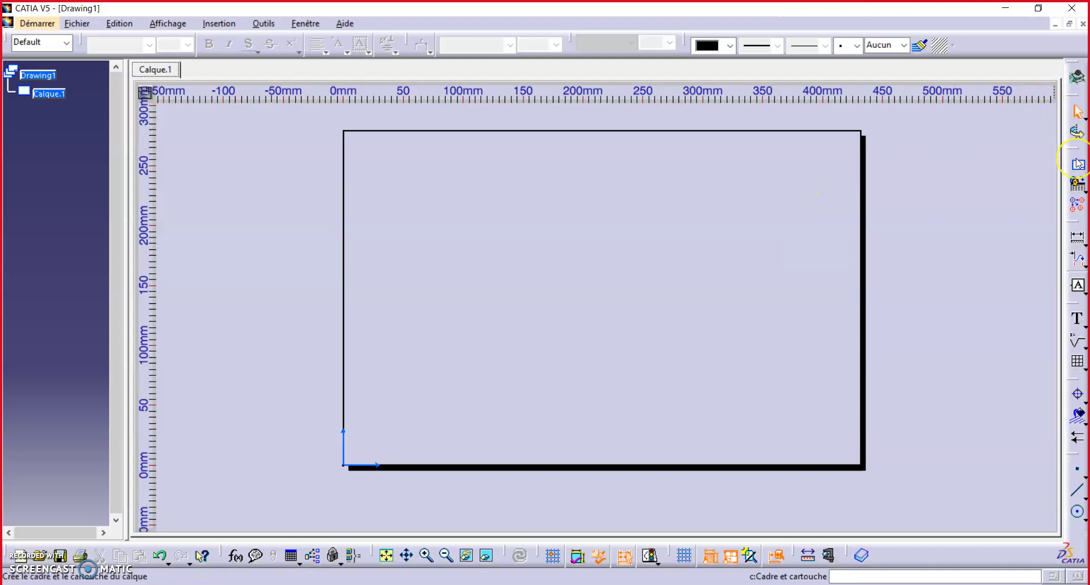
- Compare the title block styles and create the sheet's frame and title block with "Dessin cartouche - modèle 2"
{"action": "left_click", "coordinate": [1077, 164]}
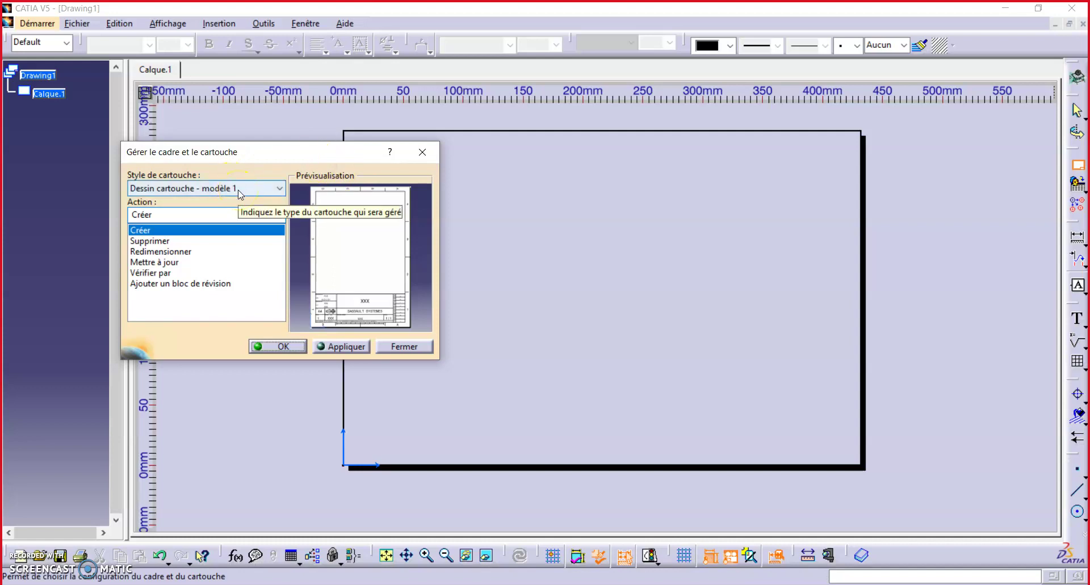
{"action": "left_click", "coordinate": [267, 186]}
{"action": "left_click", "coordinate": [256, 218]}
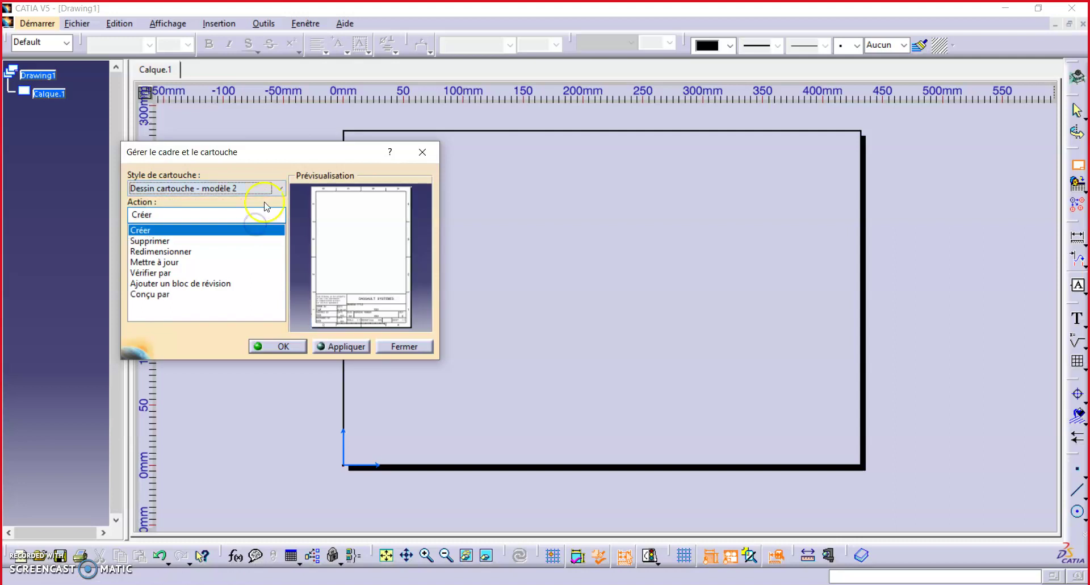
{"action": "scroll", "coordinate": [267, 191], "scroll_direction": "down", "scroll_amount": 1}
{"action": "left_click", "coordinate": [266, 191]}
{"action": "left_click", "coordinate": [256, 234]}
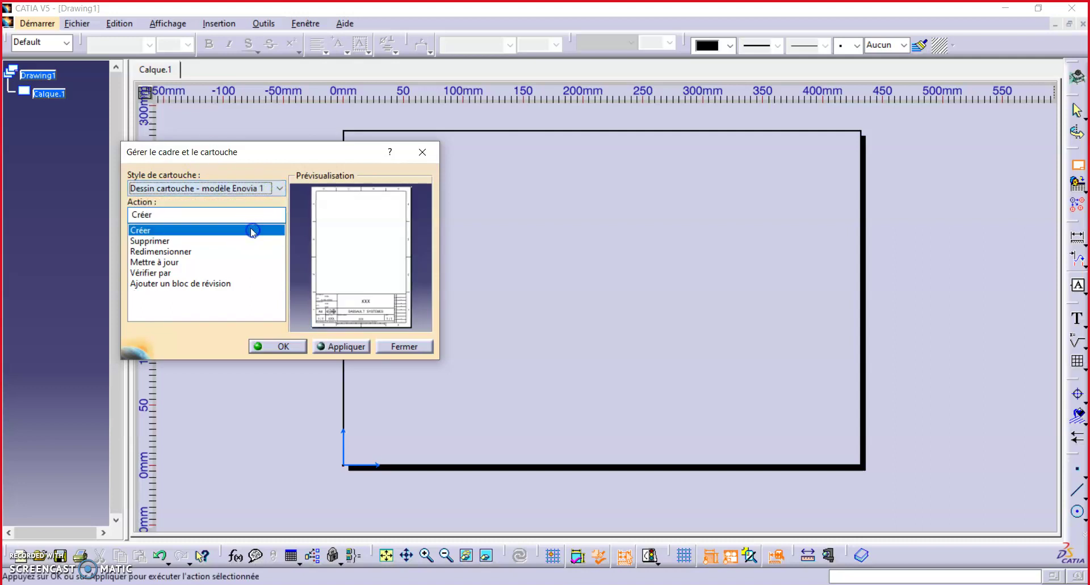
{"action": "left_click", "coordinate": [251, 187]}
{"action": "left_click", "coordinate": [253, 202]}
{"action": "left_click", "coordinate": [258, 188]}
{"action": "left_click", "coordinate": [249, 221]}
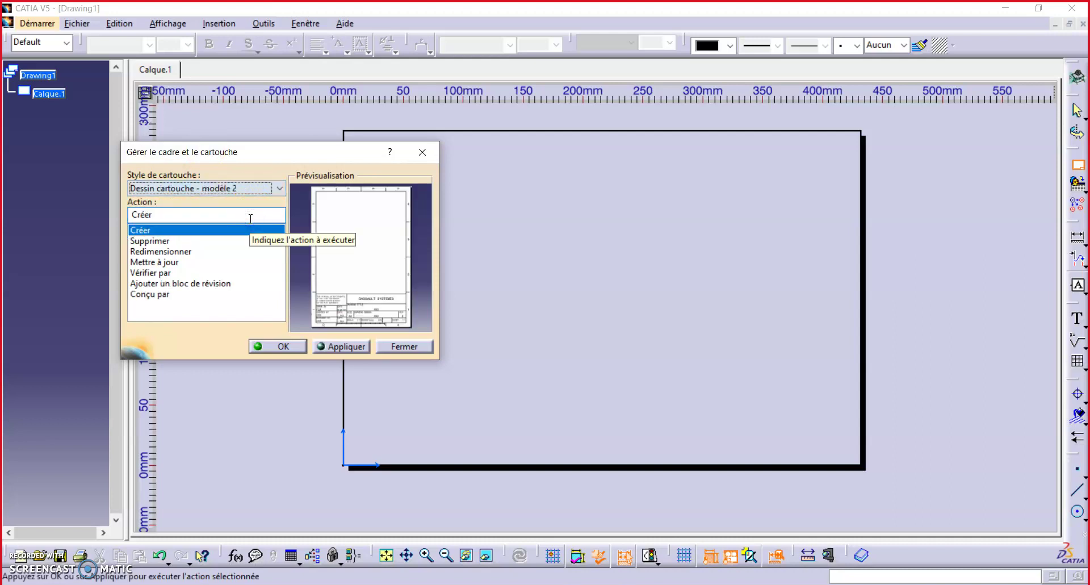
{"action": "left_click", "coordinate": [148, 230]}
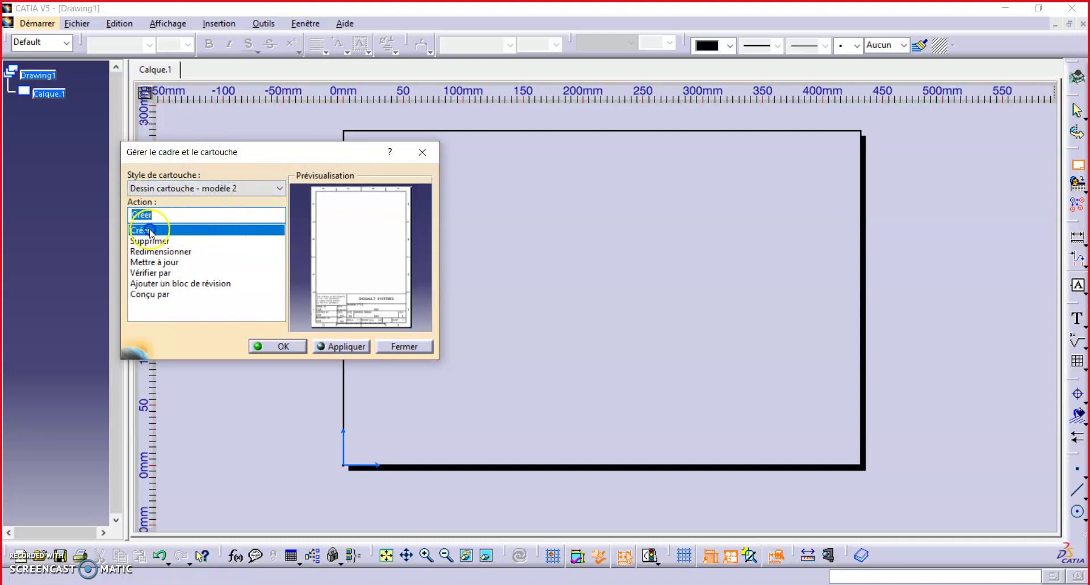
{"action": "left_click", "coordinate": [335, 345]}
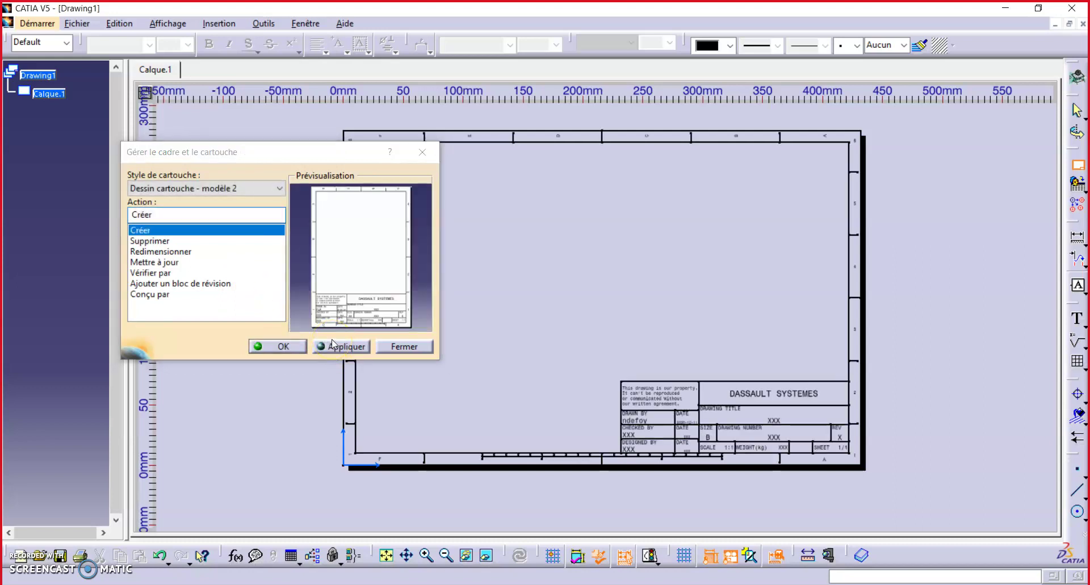
- Replace the existing frame and title block with one in the "Dessin cartouche - modèle 1" style
{"action": "left_click", "coordinate": [170, 240]}
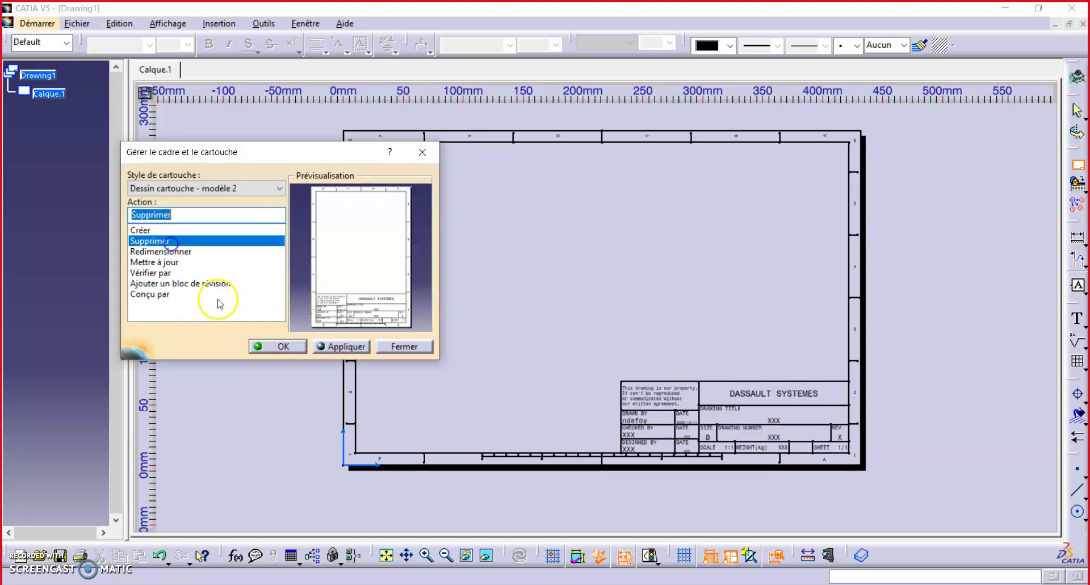
{"action": "left_click", "coordinate": [335, 346]}
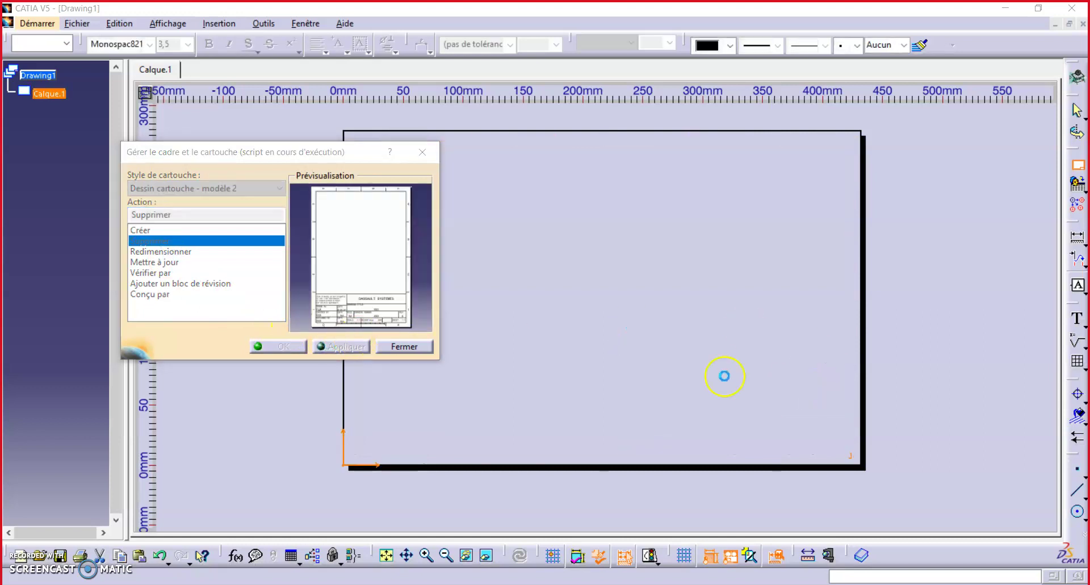
{"action": "left_click", "coordinate": [244, 188]}
{"action": "left_click", "coordinate": [243, 212]}
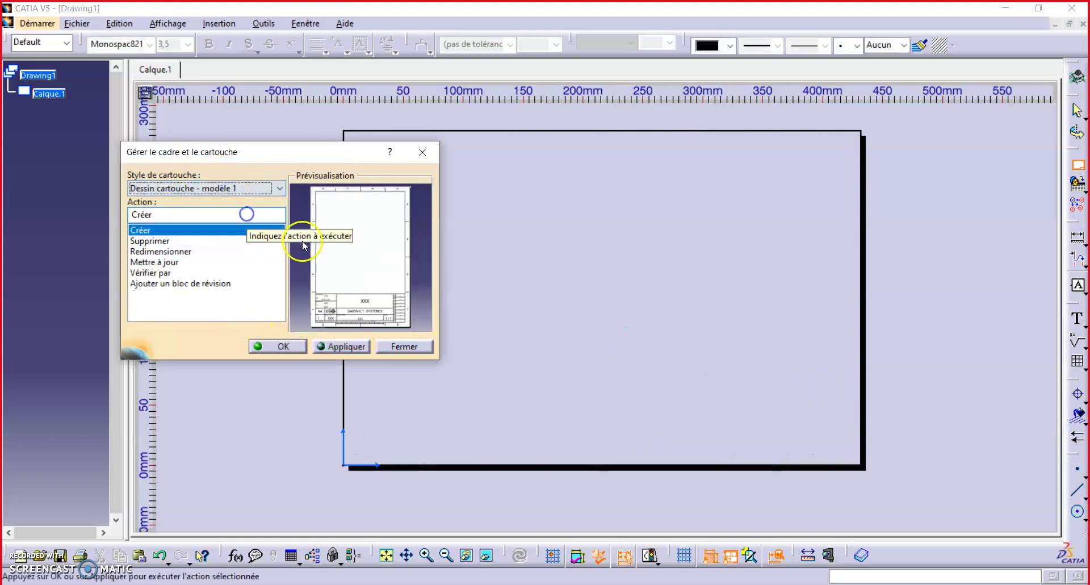
{"action": "left_click", "coordinate": [344, 343]}
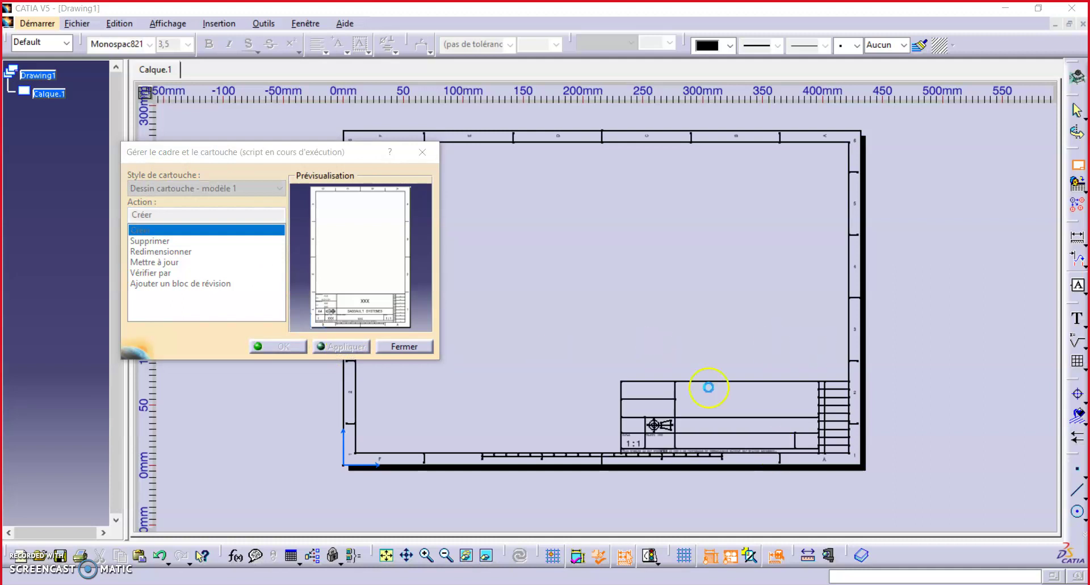
- Apply the "Vérifier par" action to the title block, entering the checker's first name
{"action": "left_click", "coordinate": [181, 251]}
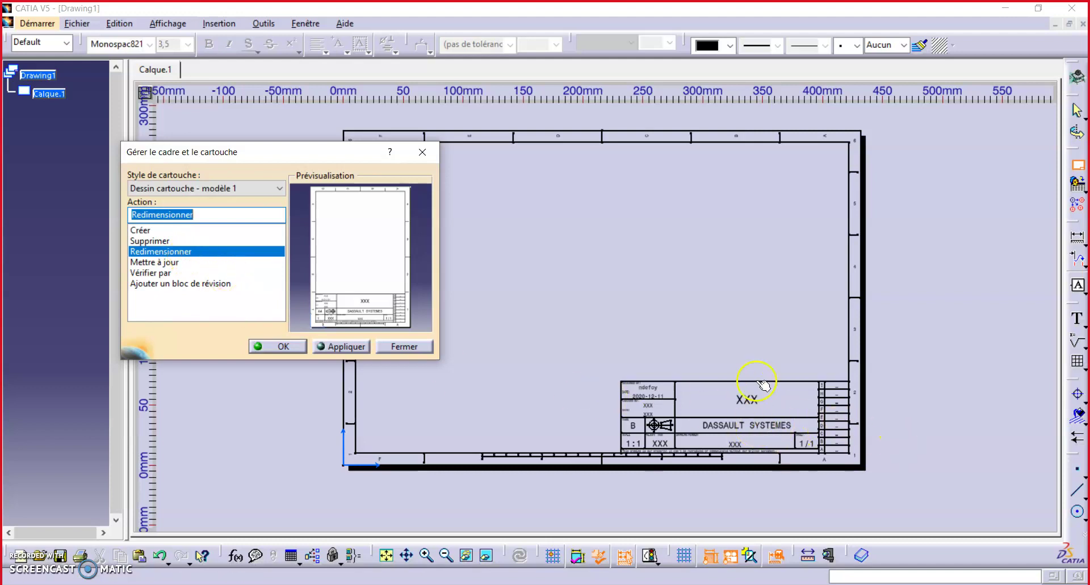
{"action": "left_click", "coordinate": [188, 262]}
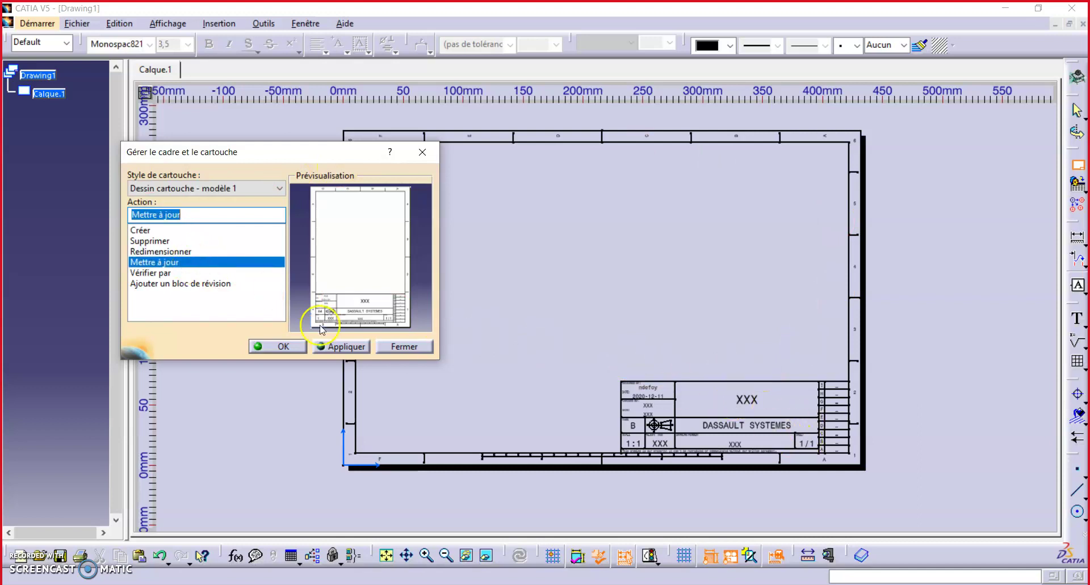
{"action": "left_click", "coordinate": [180, 272]}
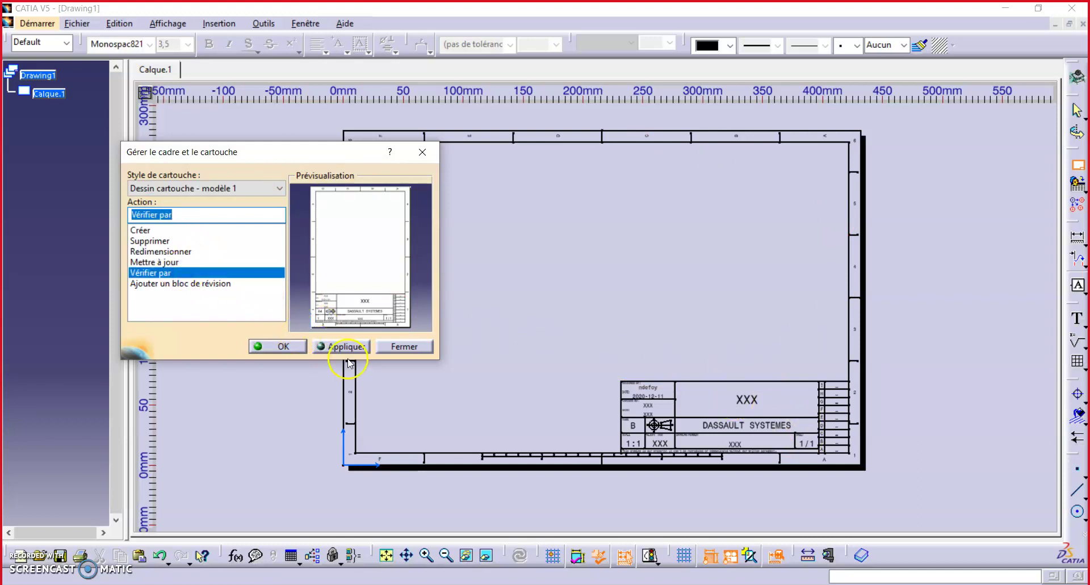
{"action": "left_click", "coordinate": [325, 350]}
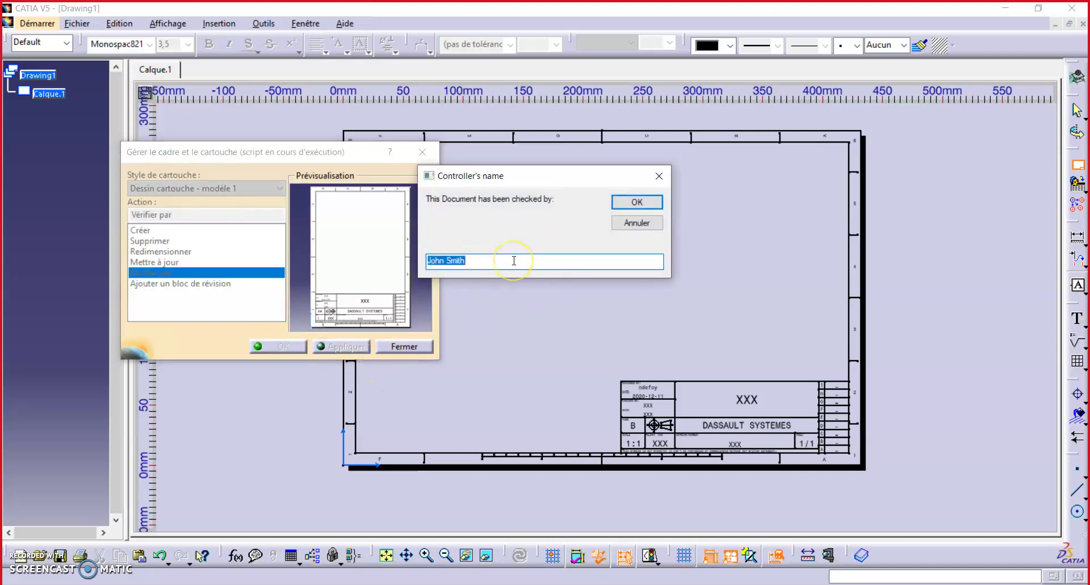
{"action": "type", "text": "Nicolas"}
{"action": "left_click", "coordinate": [631, 203]}
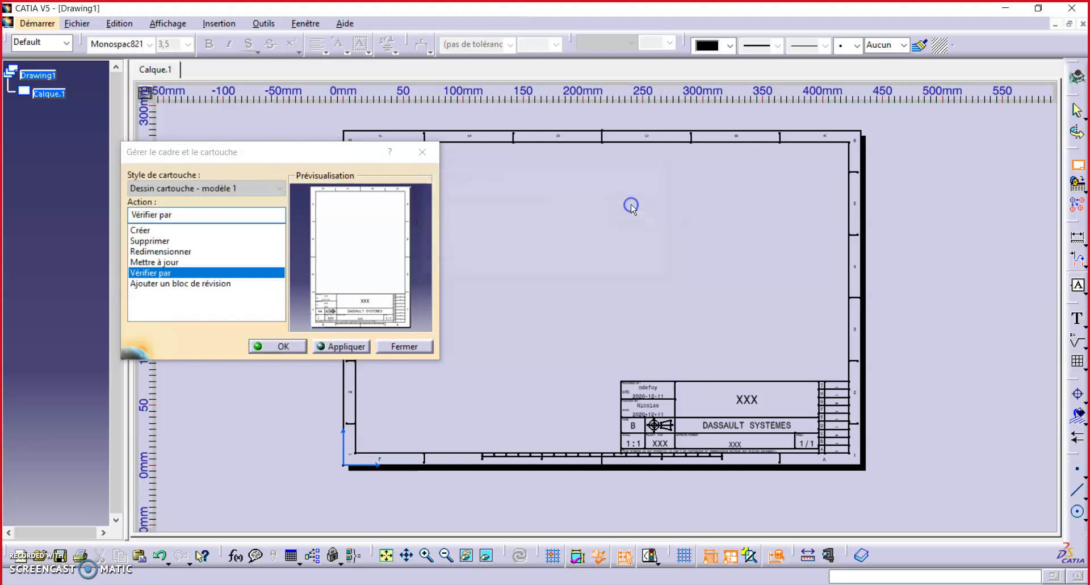
{"action": "left_click", "coordinate": [653, 415]}
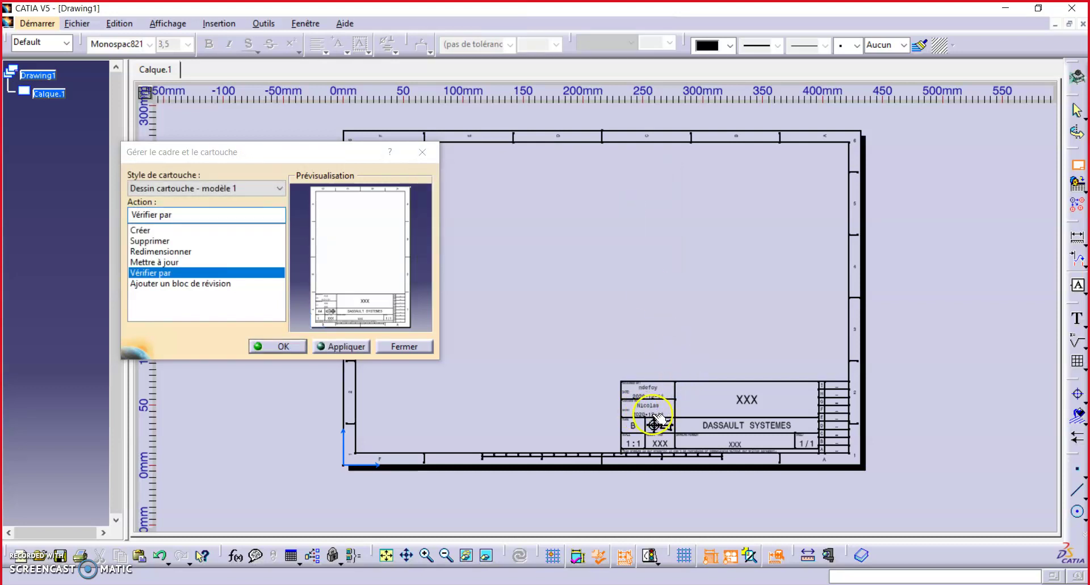
- Add a revision block to the sheet with "Rev.001" as the reviewer's name and the comment "None"
{"action": "left_click", "coordinate": [199, 274]}
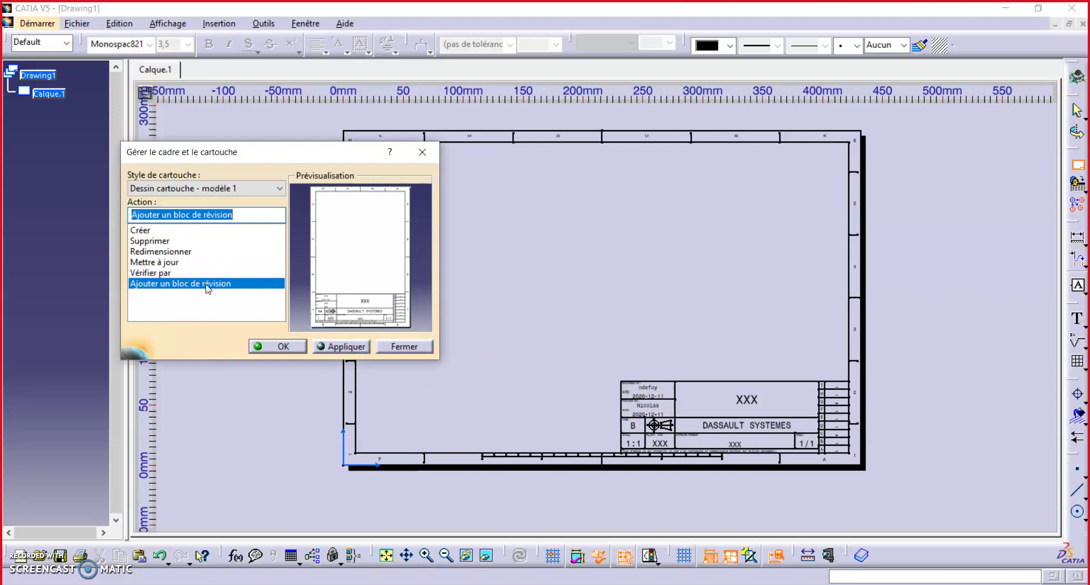
{"action": "left_click", "coordinate": [340, 346]}
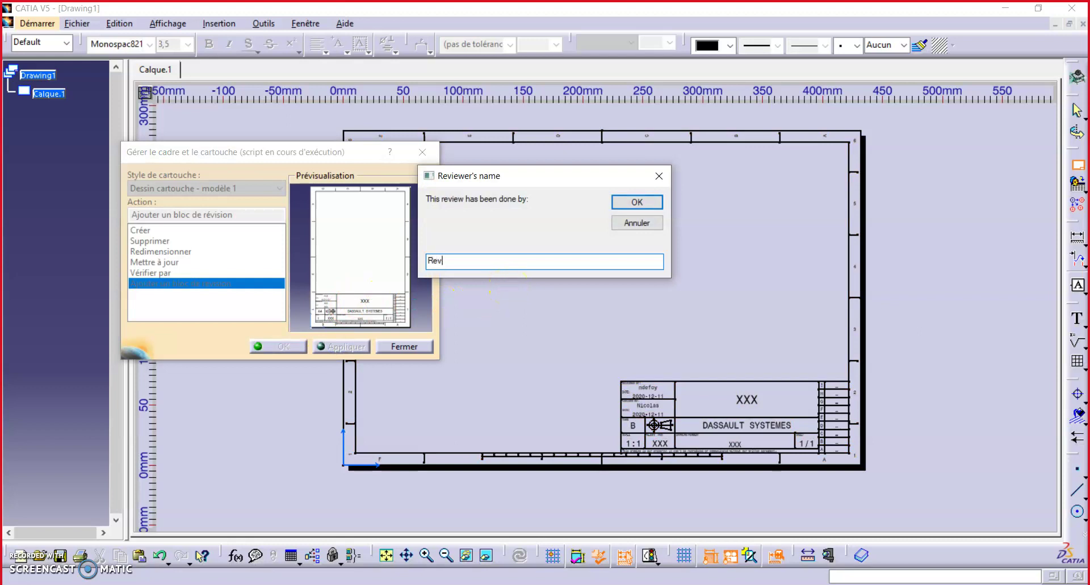
{"action": "type", "text": "Rev.001"}
{"action": "left_click", "coordinate": [639, 203]}
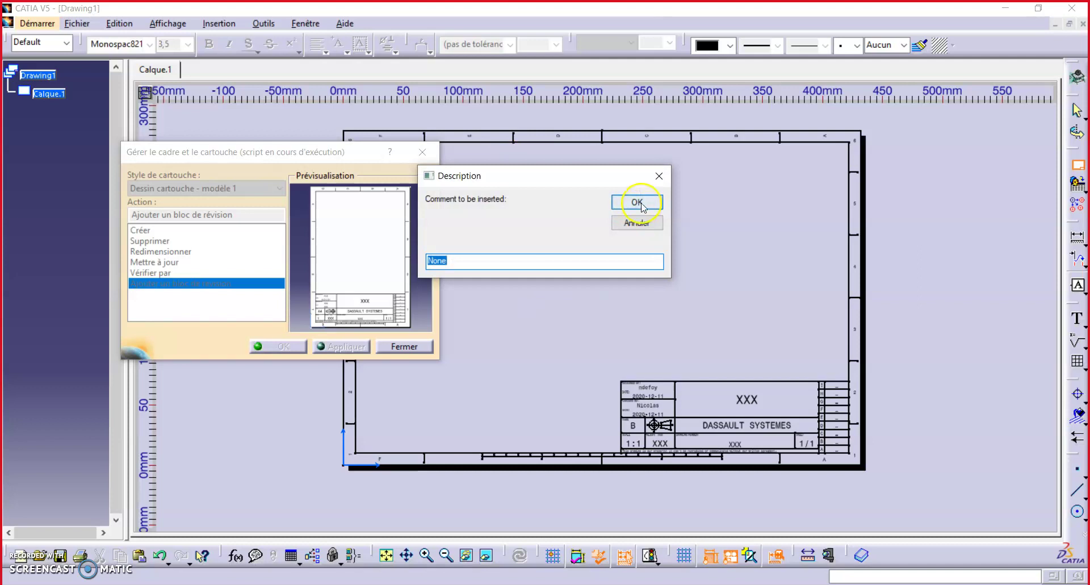
{"action": "left_click", "coordinate": [638, 202]}
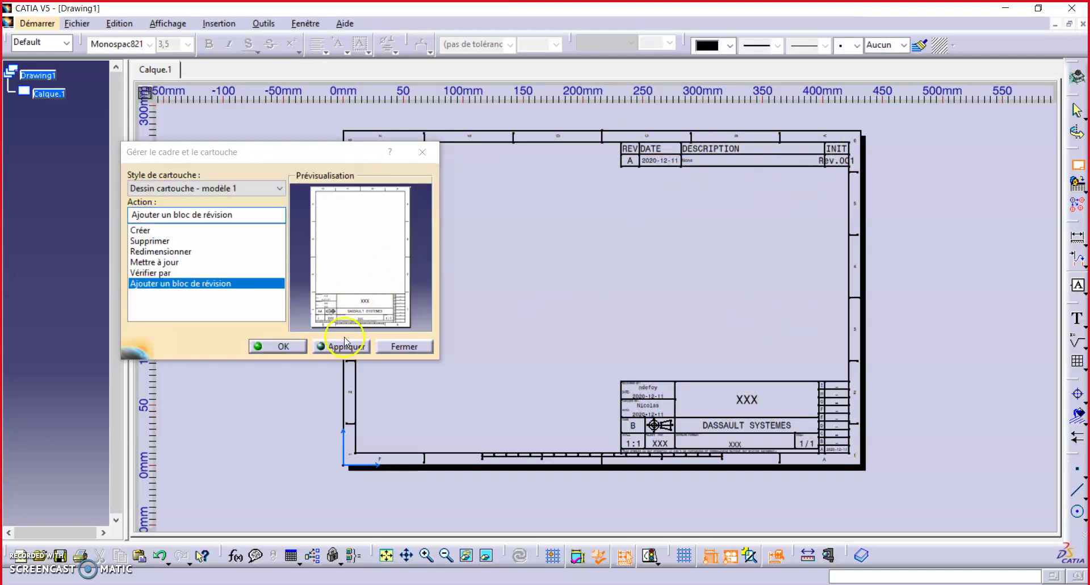
{"action": "left_click", "coordinate": [287, 346]}
{"action": "scroll", "coordinate": [776, 205], "scroll_direction": "up", "scroll_amount": 5}
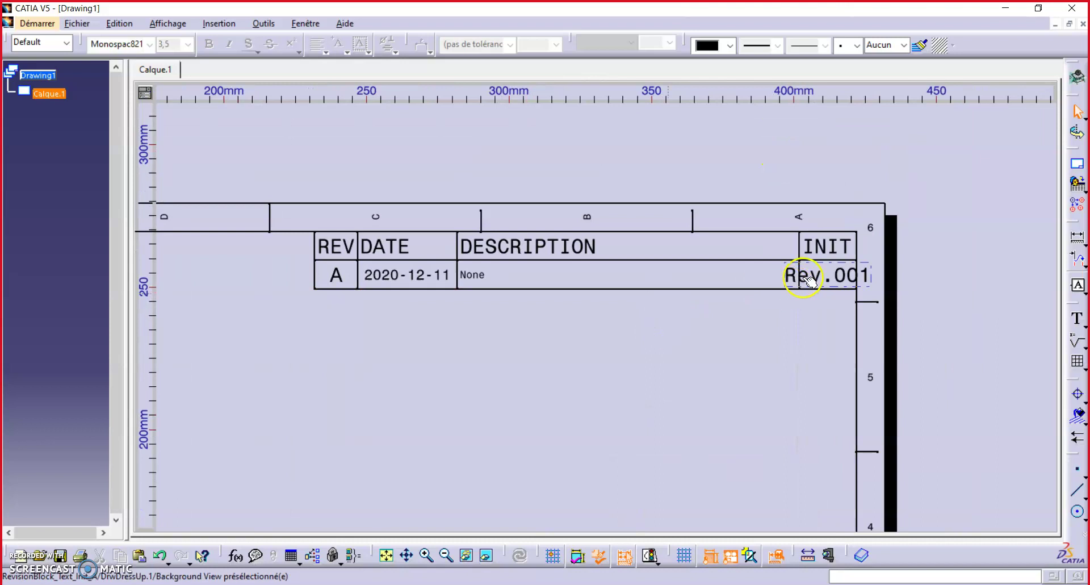
- Change the reviewer entry in the revision block's INIT column to "1"
{"action": "double_click", "coordinate": [810, 280]}
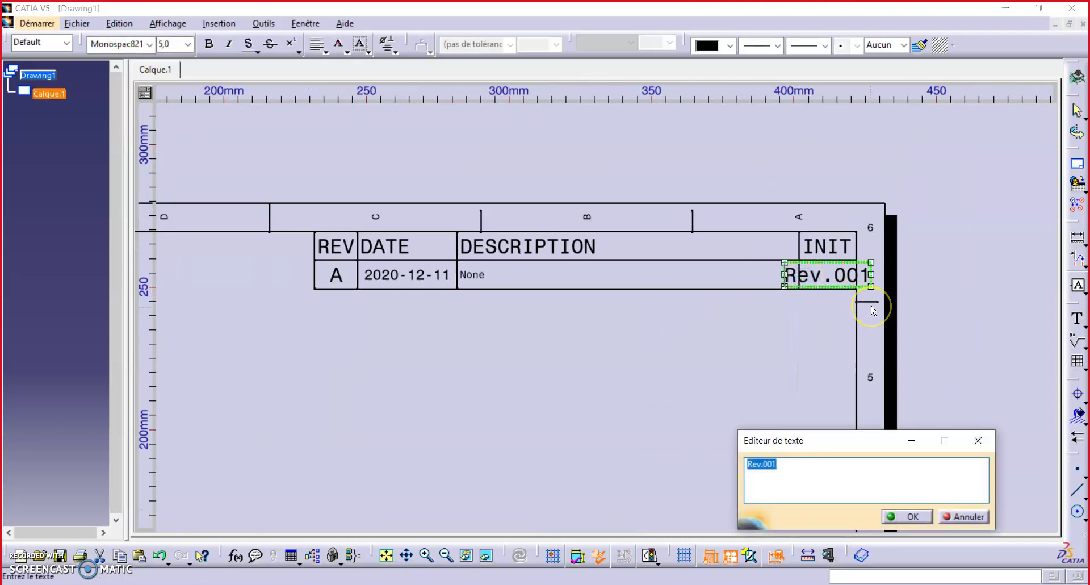
{"action": "key", "text": "End"}
{"action": "key", "text": "BackSpace"}
{"action": "key", "text": "BackSpace"}
{"action": "key", "text": "BackSpace"}
{"action": "key", "text": "BackSpace"}
{"action": "key", "text": "BackSpace"}
{"action": "key", "text": "BackSpace"}
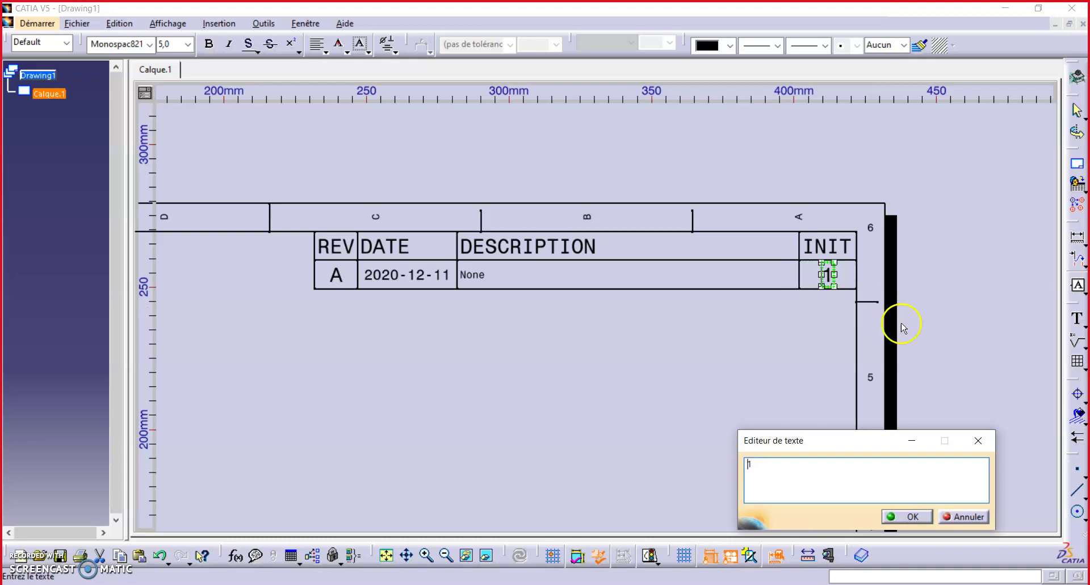
{"action": "left_click", "coordinate": [910, 516]}
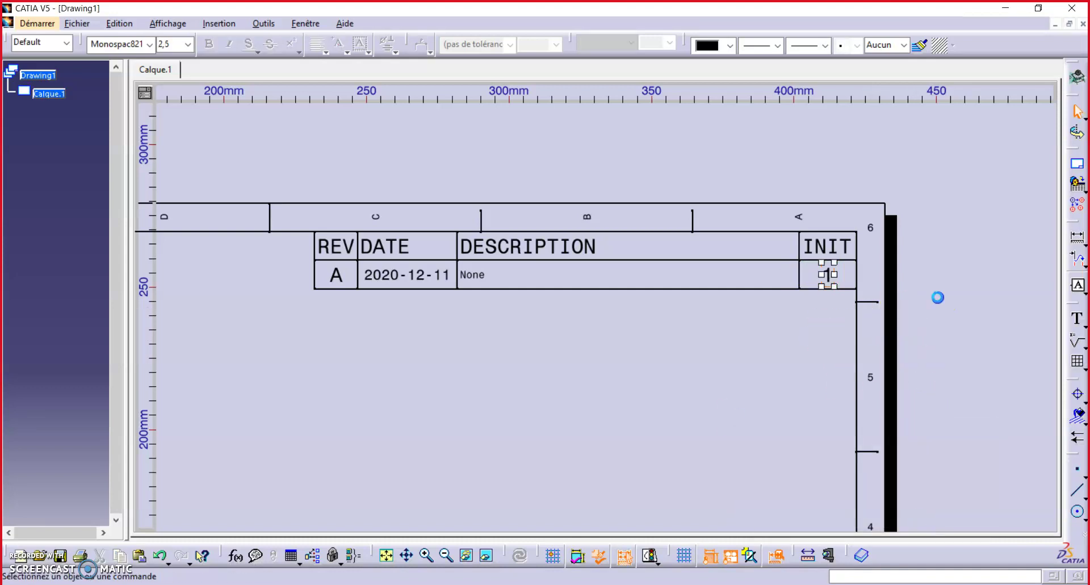
- Replace the placeholder drawing title in the title block with "Support moteur - PAT"
{"action": "mouse_move", "coordinate": [706, 294]}
{"action": "middle_mouse_down"}
{"action": "mouse_move", "coordinate": [571, 329]}
{"action": "mouse_move", "coordinate": [608, 335]}
{"action": "mouse_move", "coordinate": [607, 297]}
{"action": "mouse_move", "coordinate": [680, 343]}
{"action": "middle_mouse_up"}
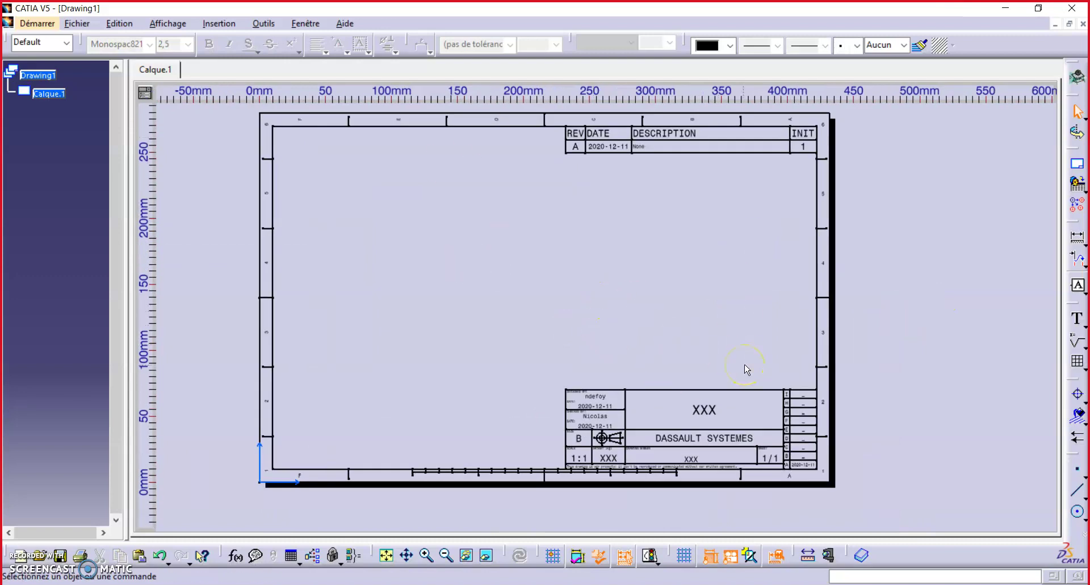
{"action": "mouse_move", "coordinate": [746, 369]}
{"action": "middle_mouse_down"}
{"action": "mouse_move", "coordinate": [593, 318]}
{"action": "mouse_move", "coordinate": [708, 284]}
{"action": "mouse_move", "coordinate": [764, 423]}
{"action": "mouse_move", "coordinate": [681, 324]}
{"action": "middle_mouse_up"}
{"action": "double_click", "coordinate": [681, 324]}
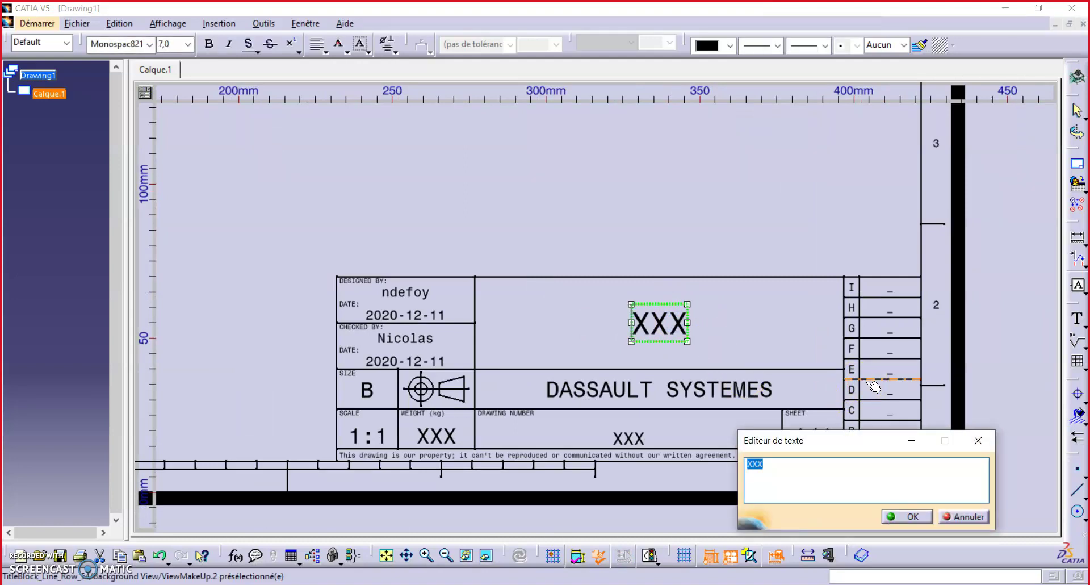
{"action": "type", "text": "Suppor"}
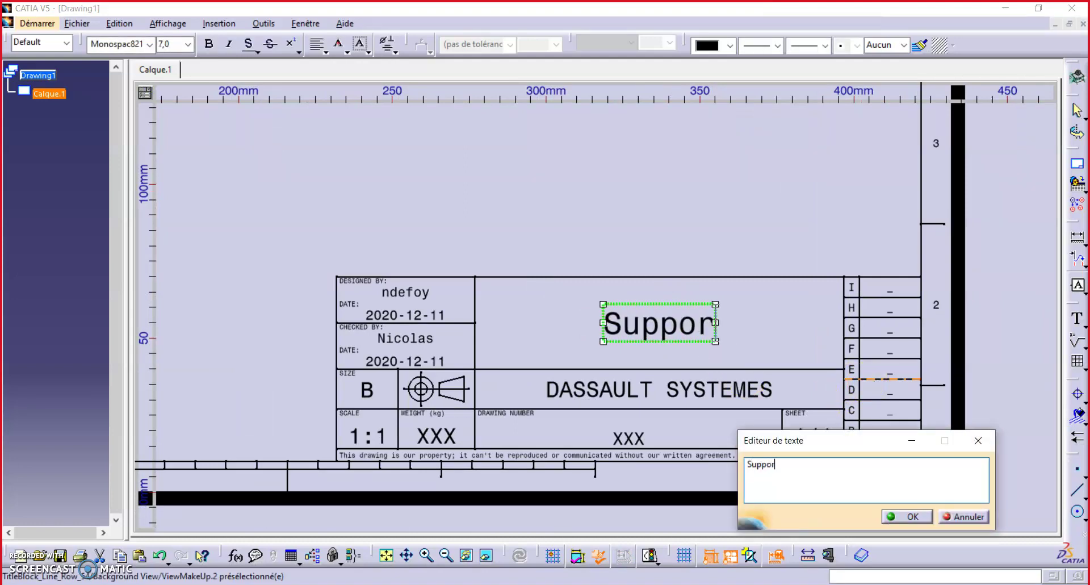
{"action": "type", "text": "t moteur"}
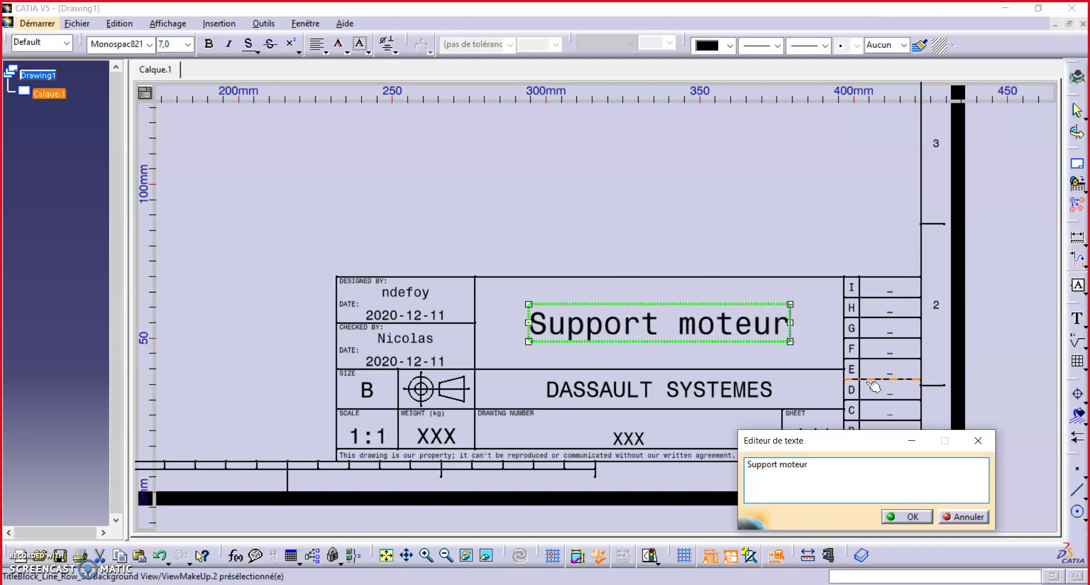
{"action": "type", "text": " - PAT"}
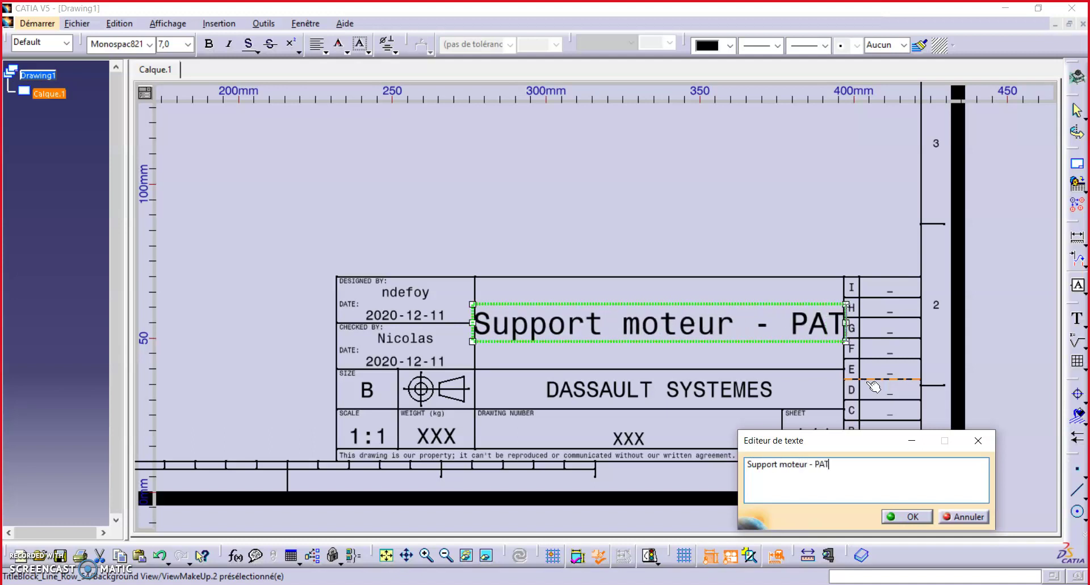
{"action": "left_click", "coordinate": [906, 516]}
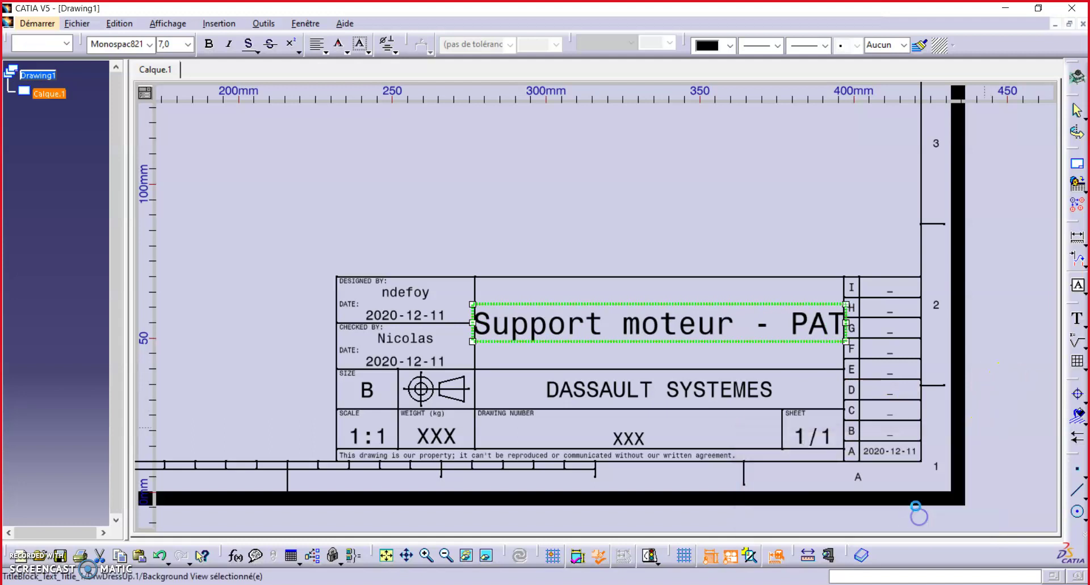
{"action": "left_click", "coordinate": [995, 342]}
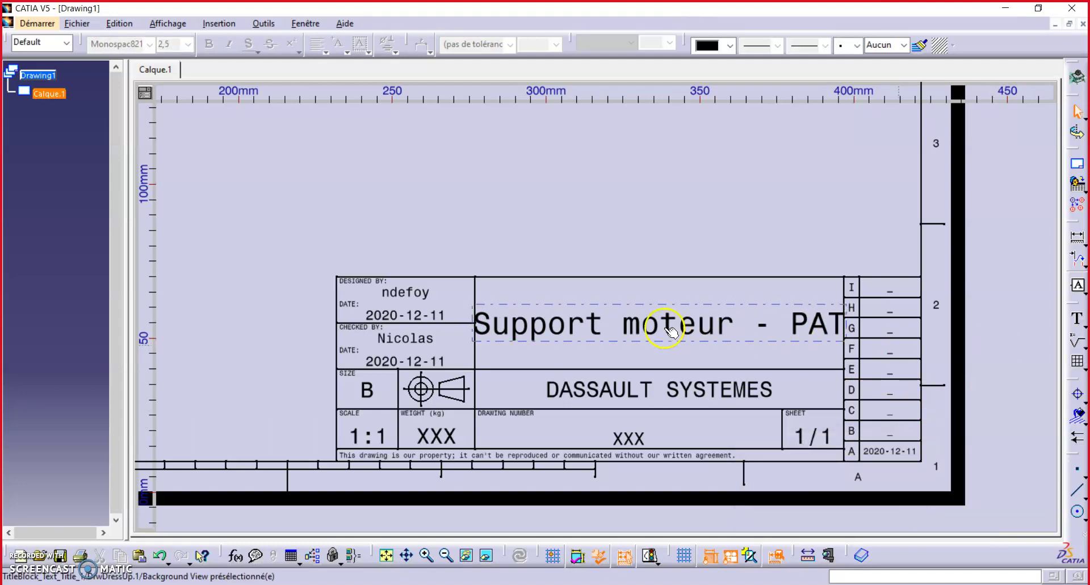
- Set the title block's drawing number to "TRL252001"
{"action": "double_click", "coordinate": [628, 437]}
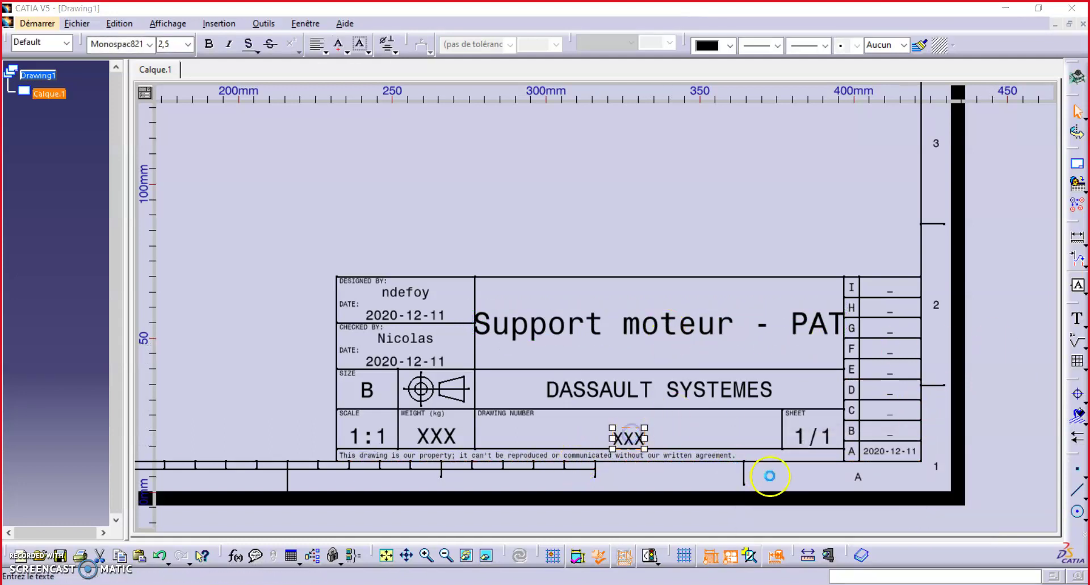
{"action": "type", "text": "TRL"}
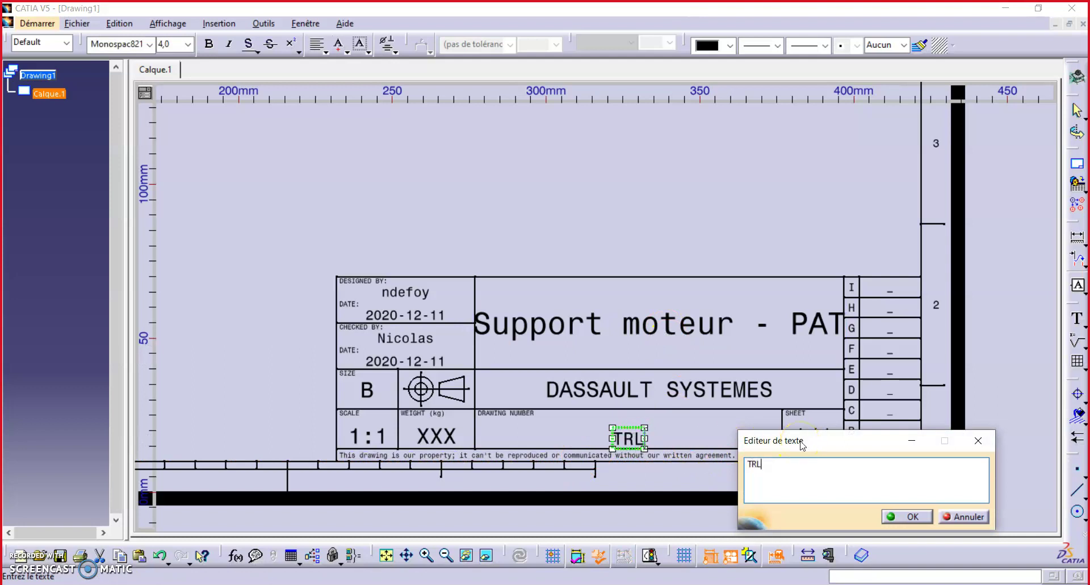
{"action": "type", "text": "25"}
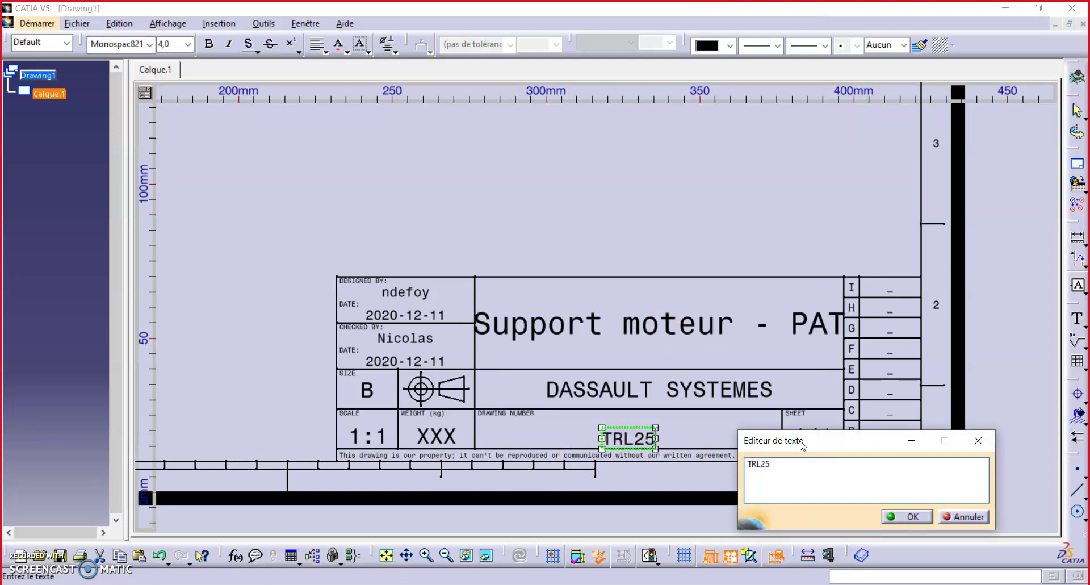
{"action": "type", "text": "2001"}
{"action": "left_click", "coordinate": [902, 516]}
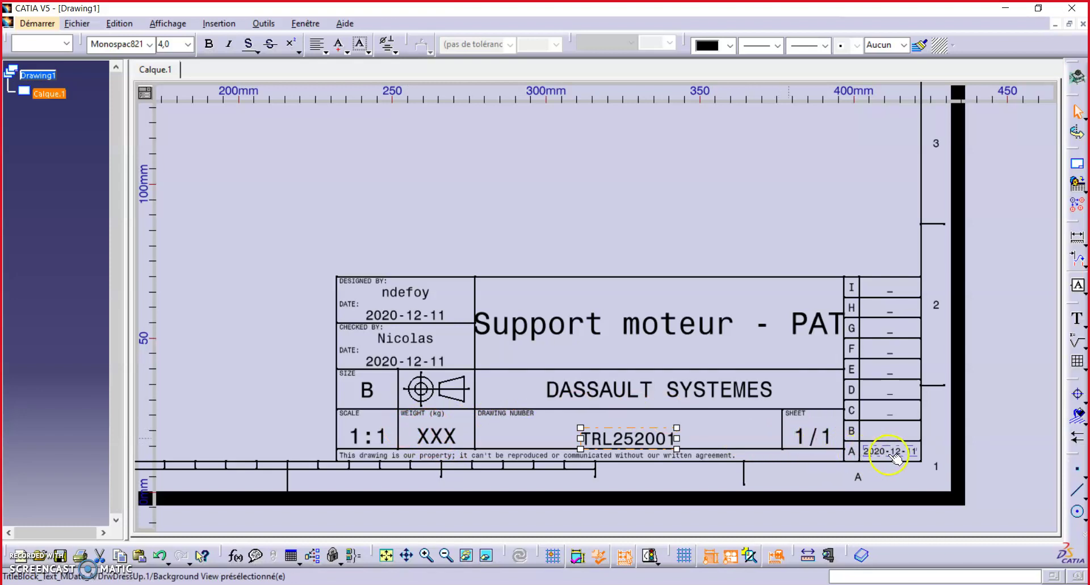
- Return from the sheet background to the working views ("Calque des vues") and bring up the projection view commands
{"action": "scroll", "coordinate": [834, 243], "scroll_direction": "up", "scroll_amount": 5}
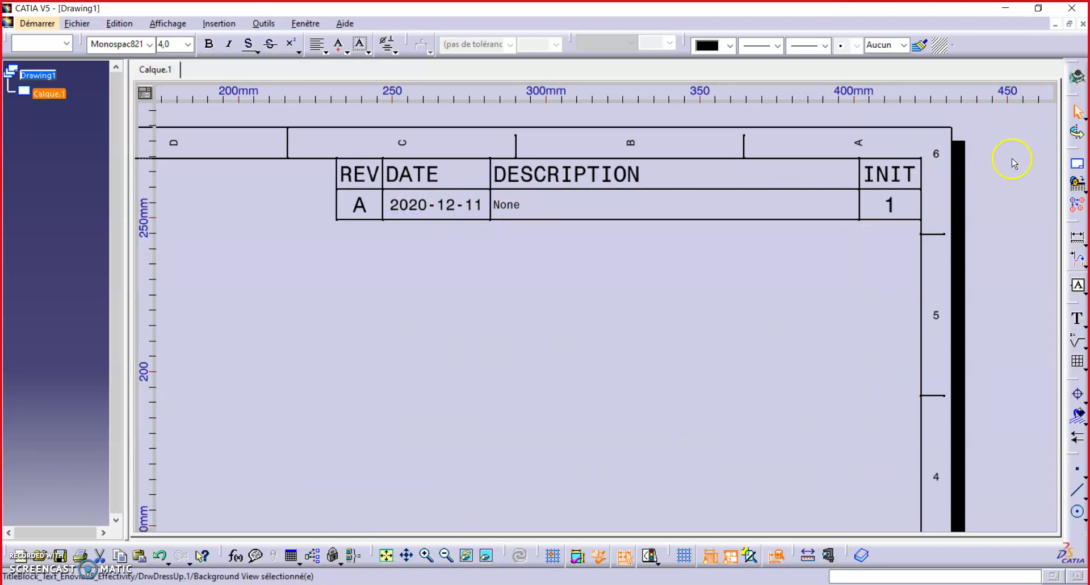
{"action": "scroll", "coordinate": [763, 258], "scroll_direction": "down", "scroll_amount": 2}
{"action": "mouse_move", "coordinate": [542, 287]}
{"action": "middle_mouse_down", "text": "ctrl"}
{"action": "mouse_move", "coordinate": [494, 295]}
{"action": "mouse_move", "coordinate": [431, 353]}
{"action": "mouse_move", "coordinate": [428, 420]}
{"action": "mouse_move", "coordinate": [489, 385]}
{"action": "middle_mouse_up", "text": "ctrl"}
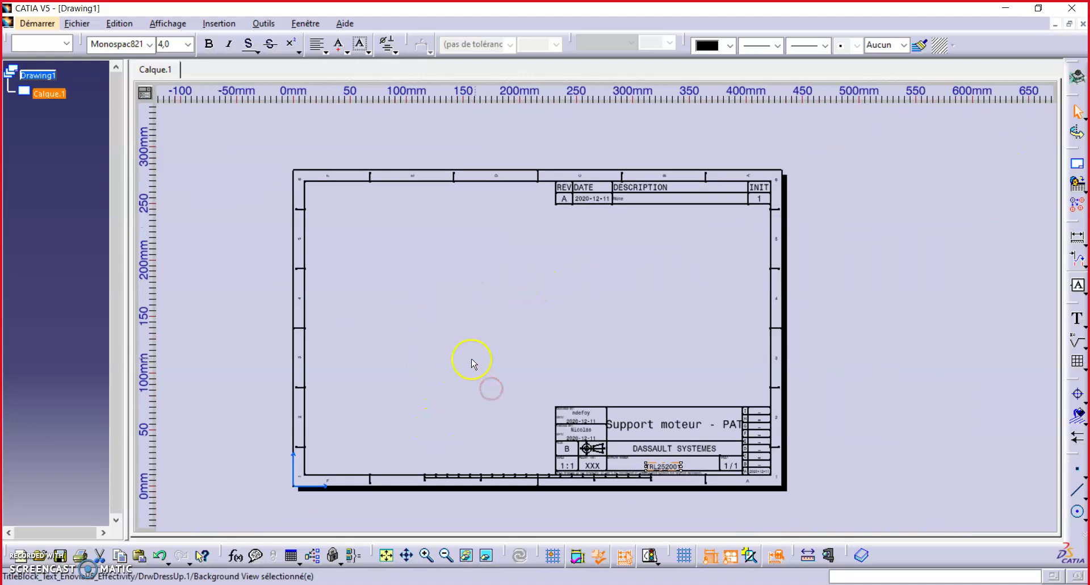
{"action": "left_click", "coordinate": [119, 23]}
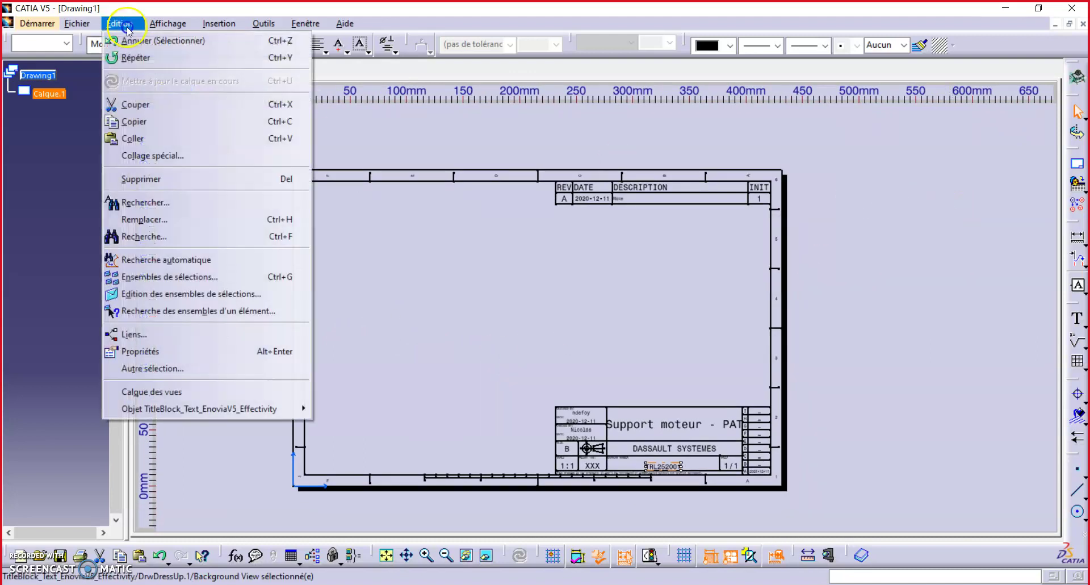
{"action": "left_click", "coordinate": [205, 392]}
{"action": "middle_click_drag", "start_coordinate": [523, 363], "coordinate": [539, 357]}
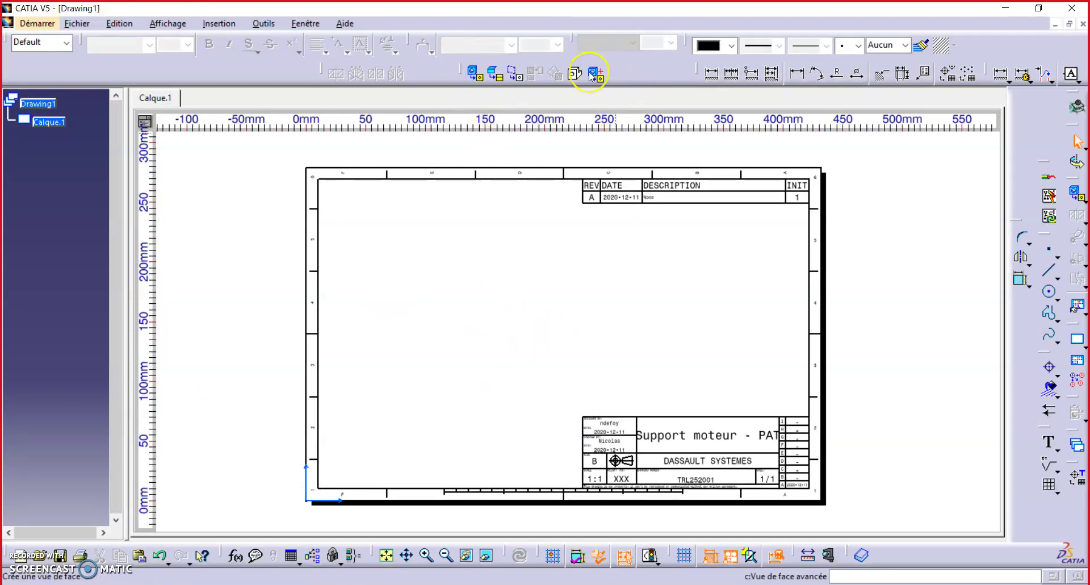
{"action": "left_click", "coordinate": [1083, 201]}
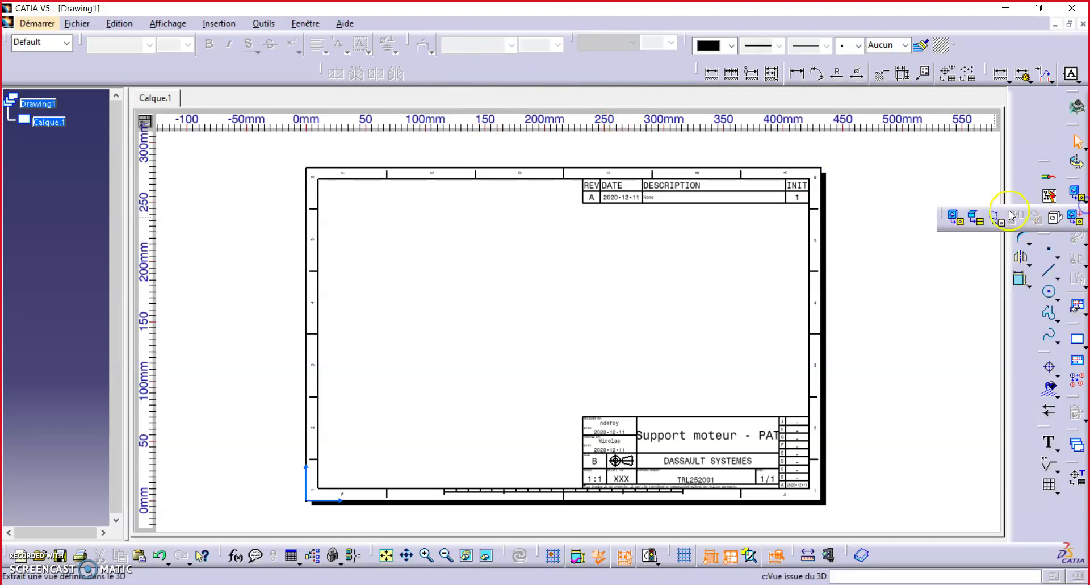